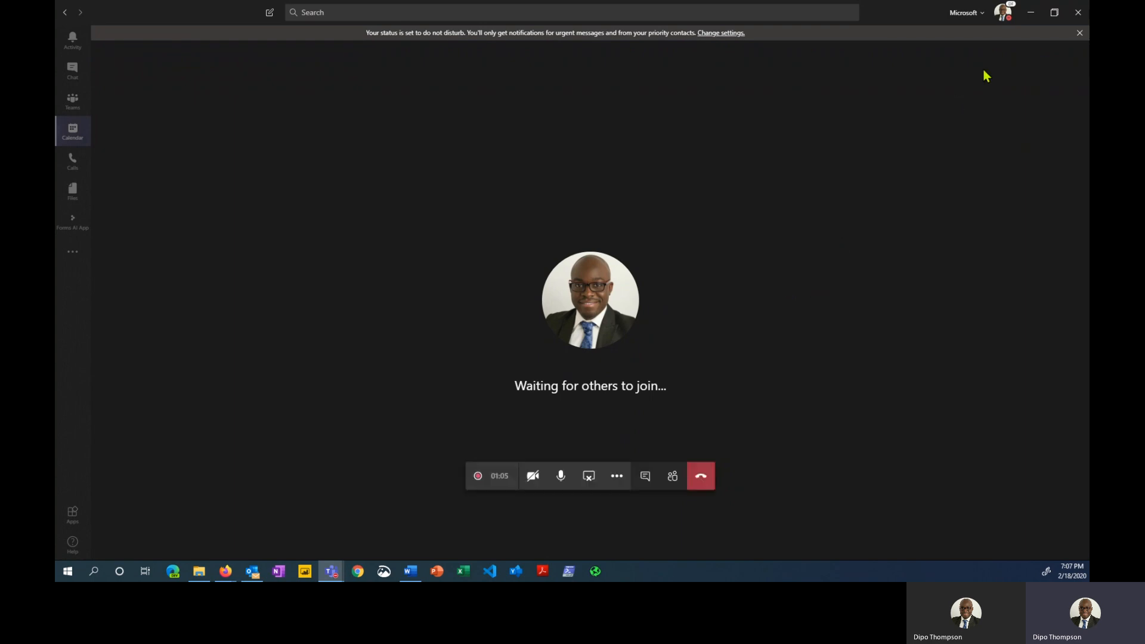
Minimize the Teams meeting window so the Workout Safety Word document shows
{"action": "left_click", "coordinate": [1027, 13]}
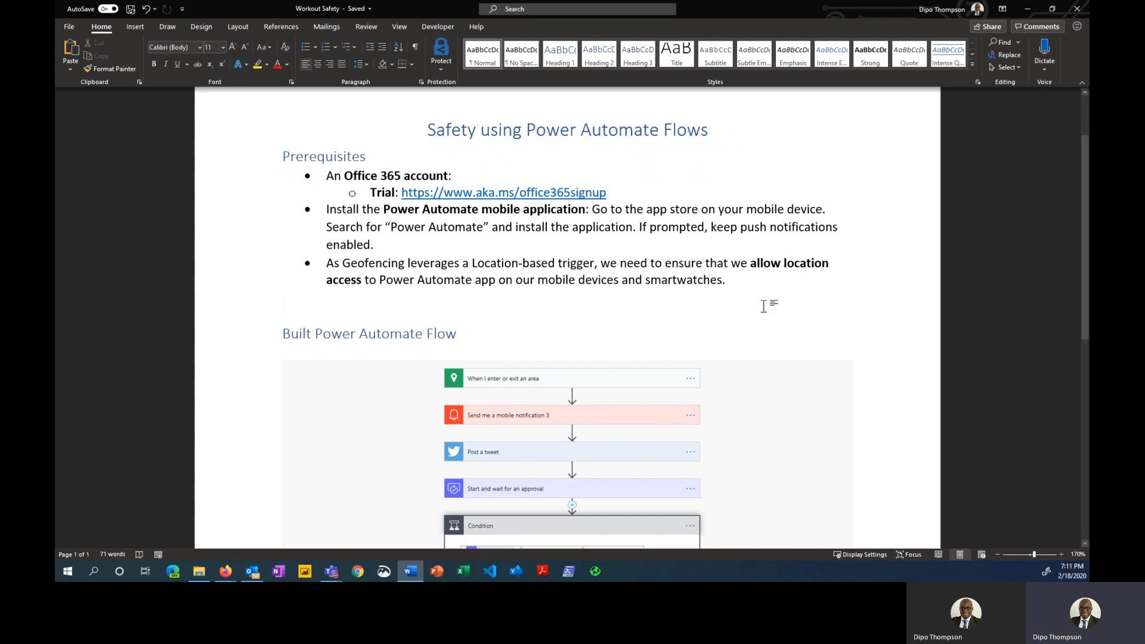
Scroll Word to the flow's Condition branches, then move Word aside to reveal Power Automate in Firefox
{"action": "scroll", "coordinate": [705, 347], "scroll_direction": "down", "scroll_amount": 3}
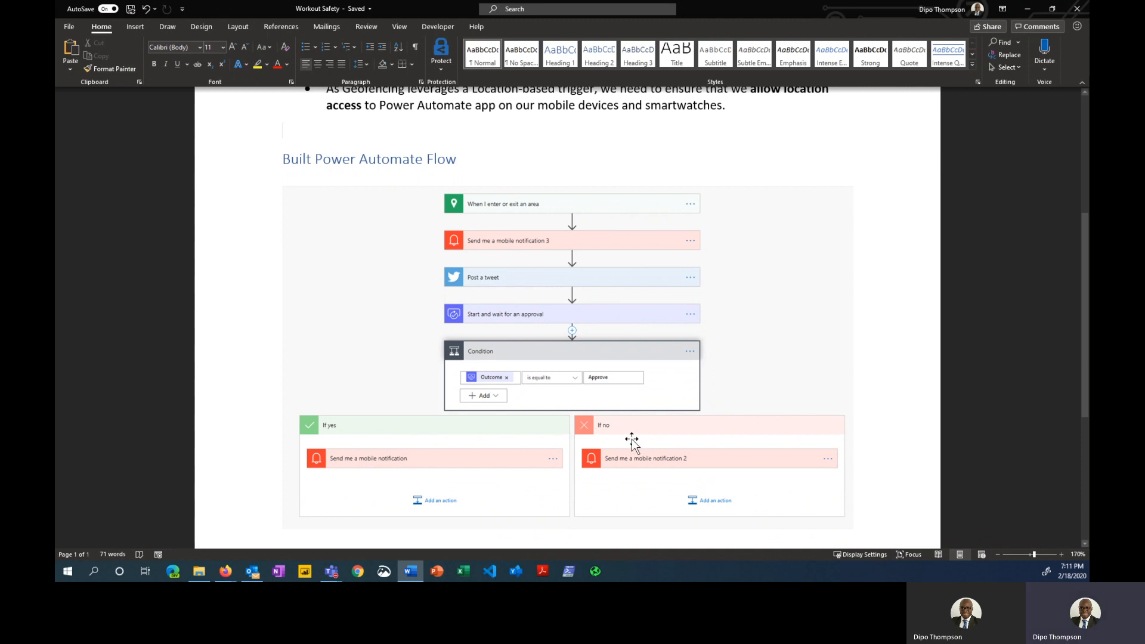
{"action": "left_click_drag", "start_coordinate": [832, 10], "coordinate": [271, 579]}
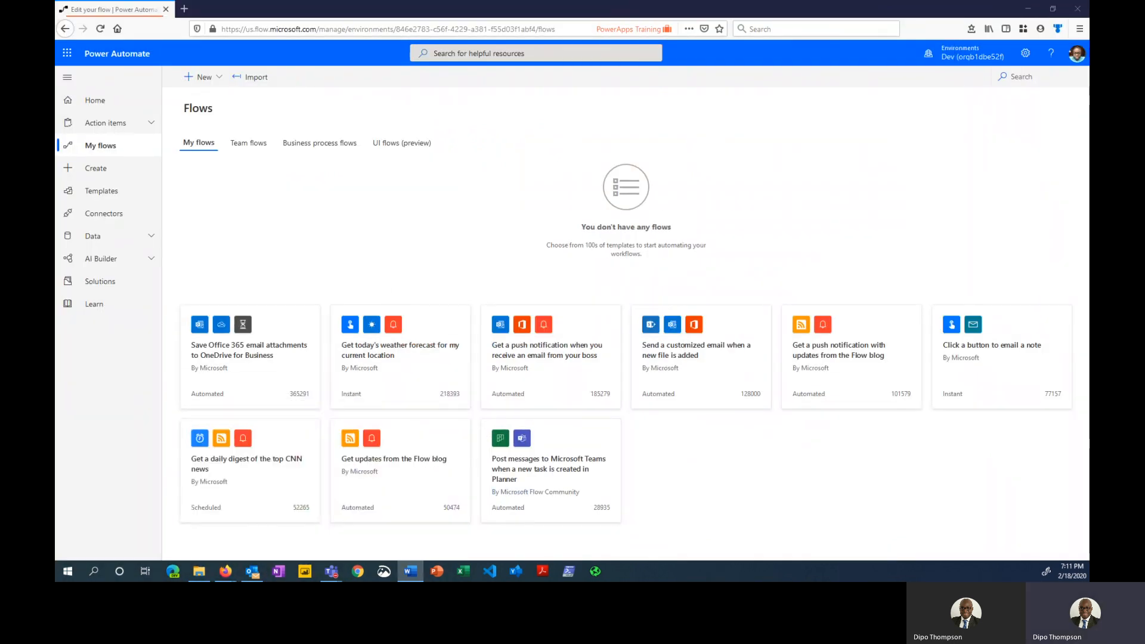
Go to the Power Automate site by entering 'flow' in the address bar
{"action": "left_click", "coordinate": [442, 29]}
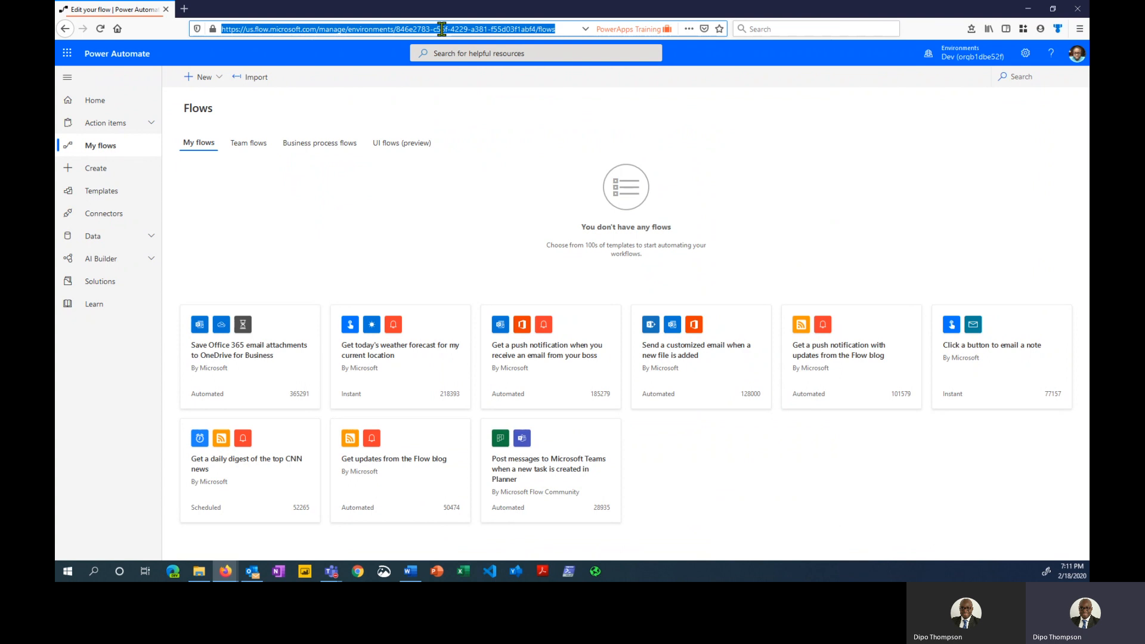
{"action": "type", "text": "flow.microsoft.com/"}
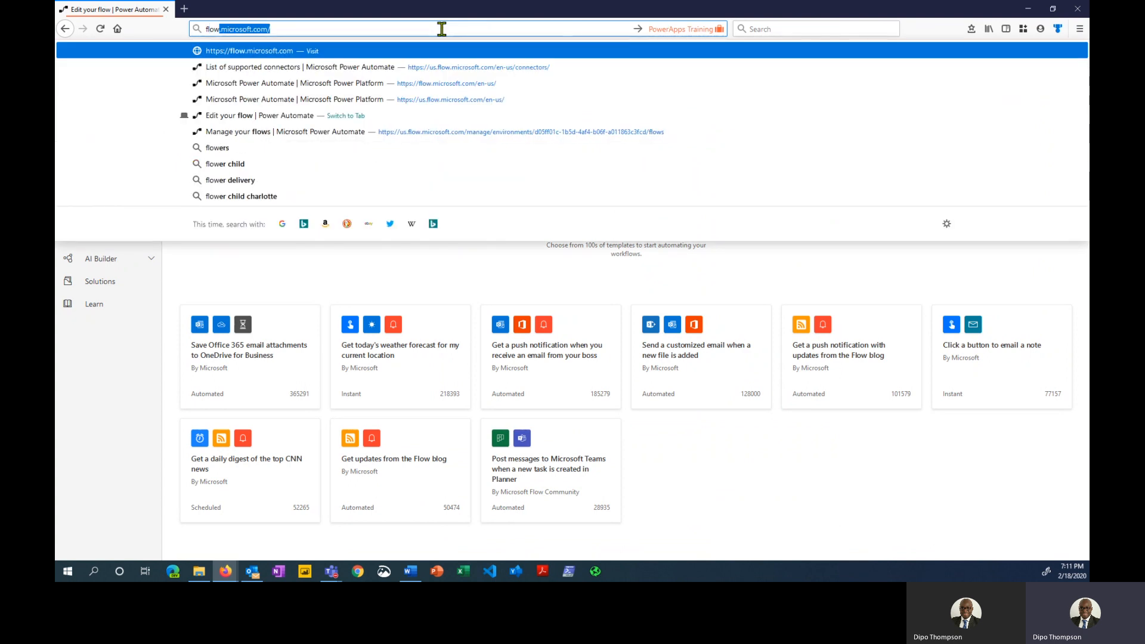
{"action": "key", "text": "Return"}
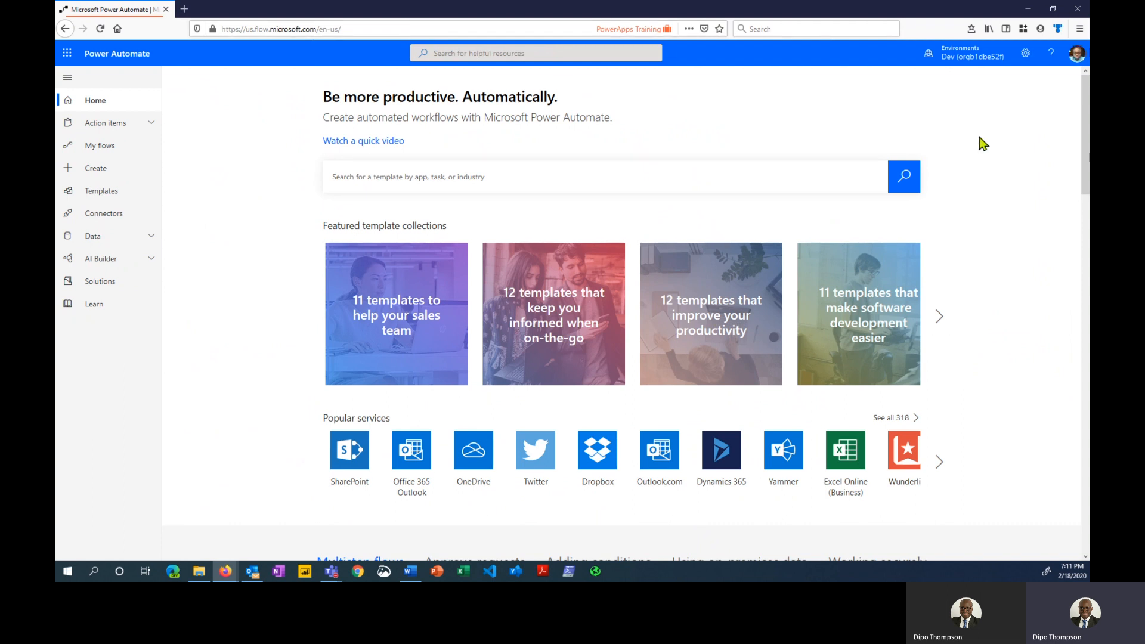
Check the account details panel, then go to the Create page
{"action": "left_click", "coordinate": [1077, 55]}
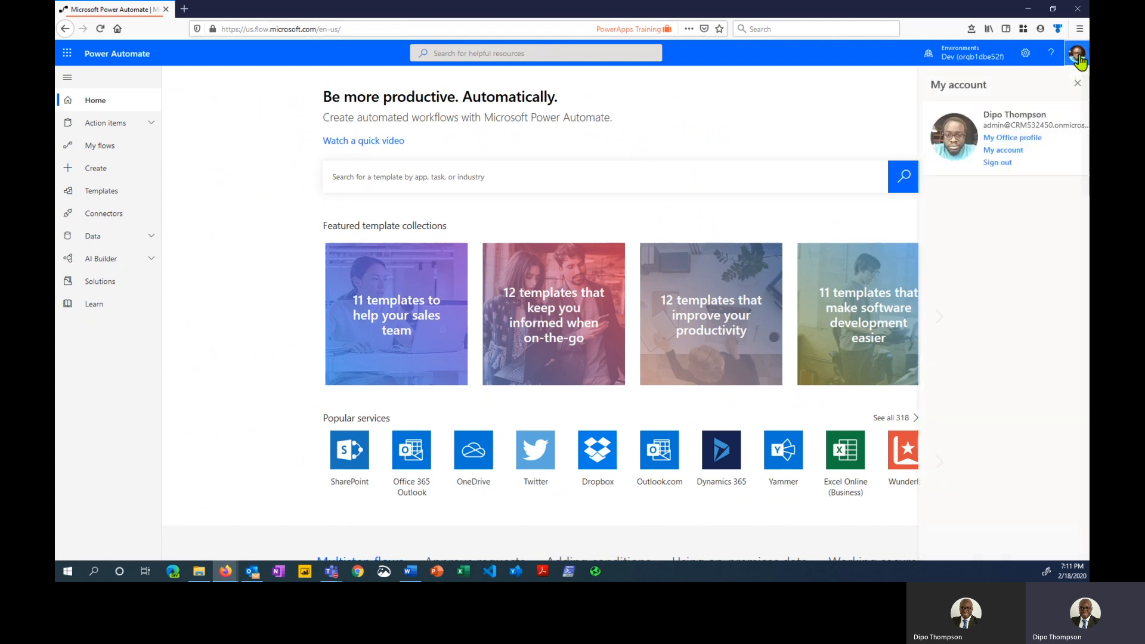
{"action": "left_click", "coordinate": [1078, 85]}
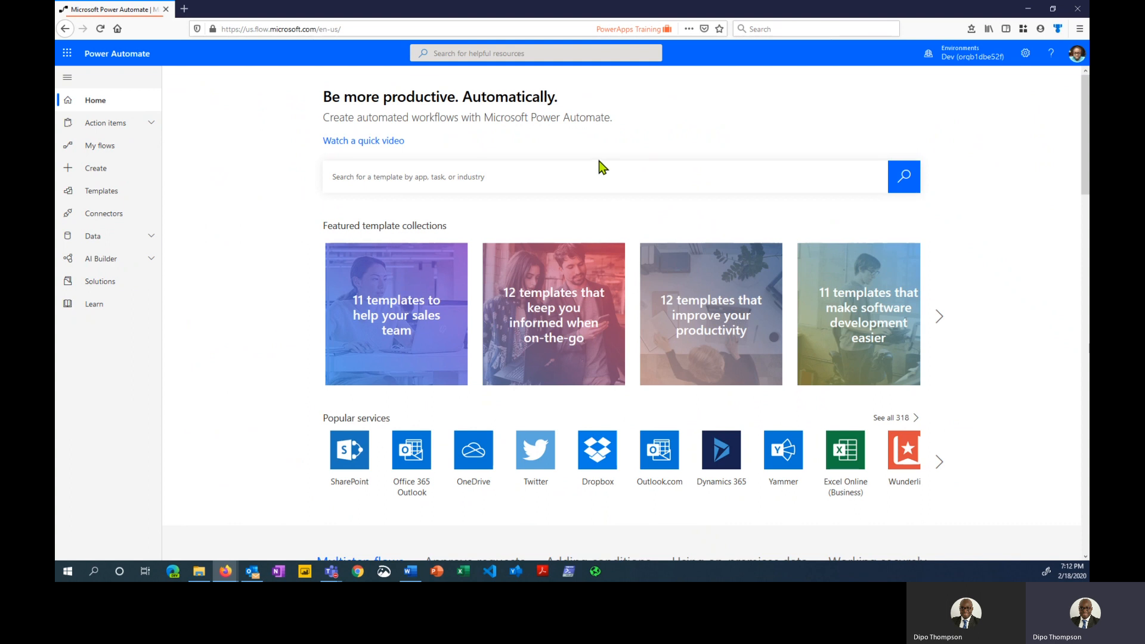
{"action": "left_click", "coordinate": [135, 171]}
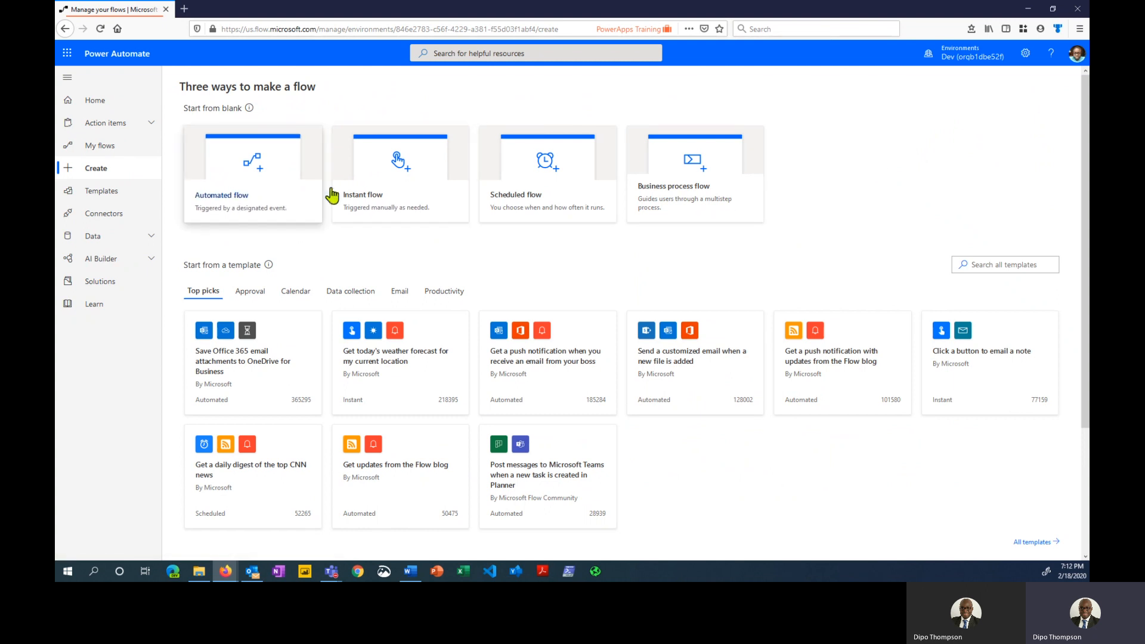
Start a blank automated flow, skipping setup, and search triggers for 'location'
{"action": "left_click", "coordinate": [281, 181]}
{"action": "left_click", "coordinate": [686, 441]}
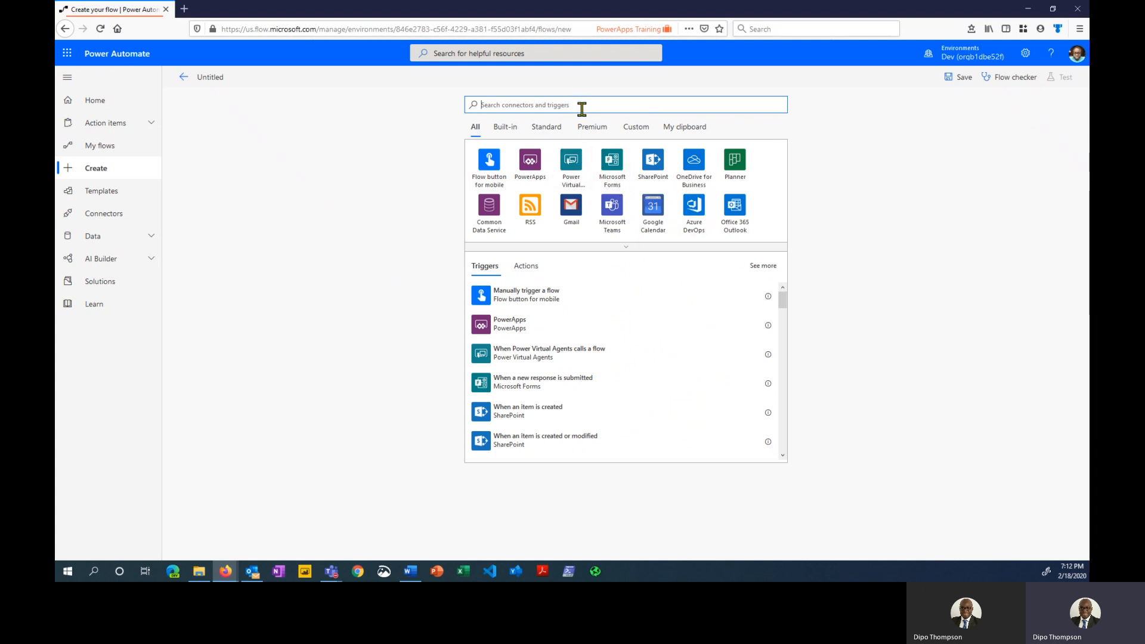
{"action": "type", "text": "loca"}
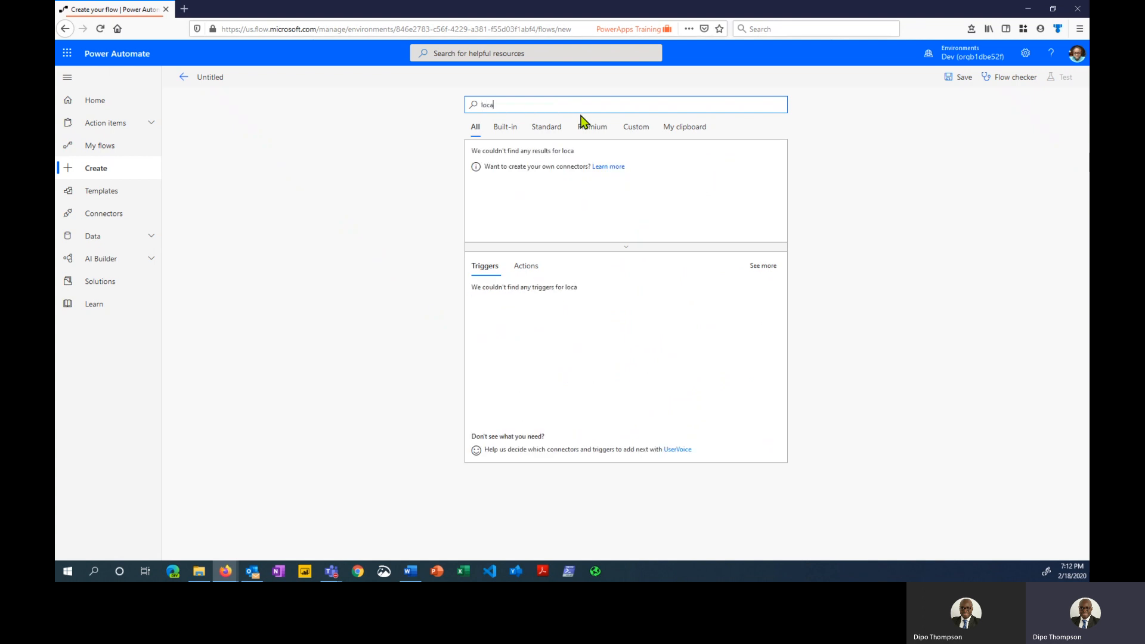
{"action": "type", "text": "tion"}
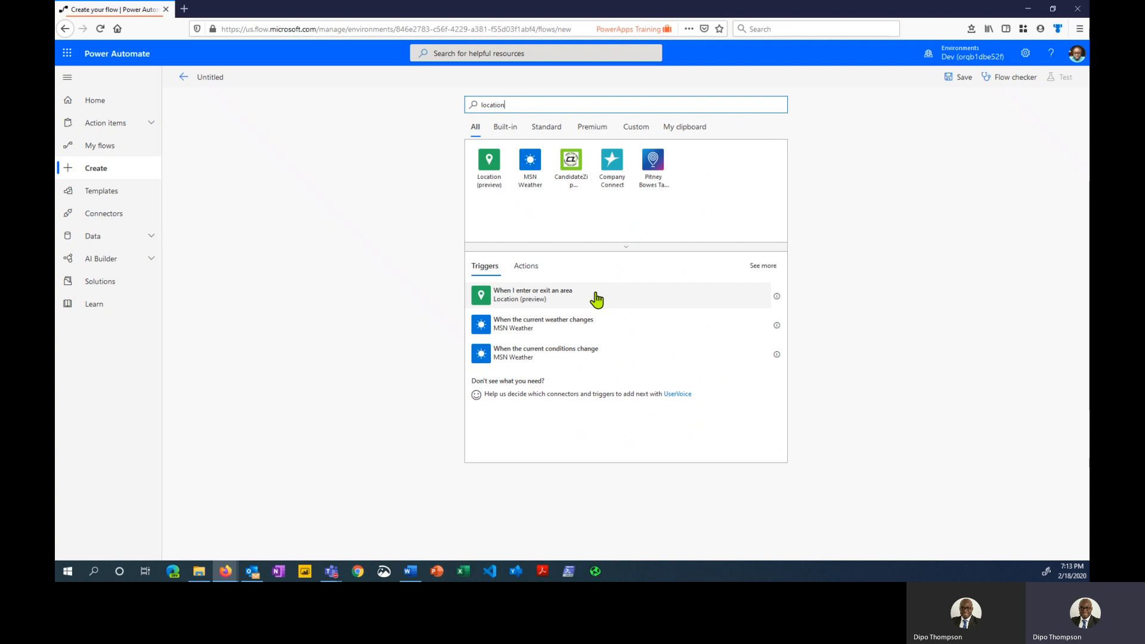
{"action": "left_click", "coordinate": [568, 299]}
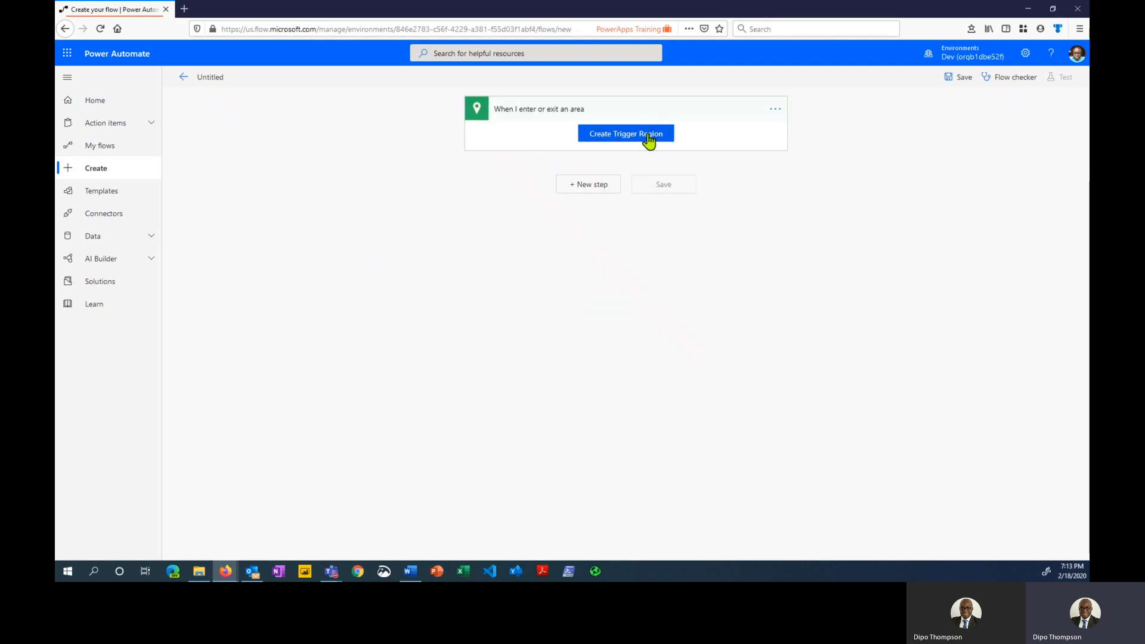
{"action": "left_click", "coordinate": [666, 138]}
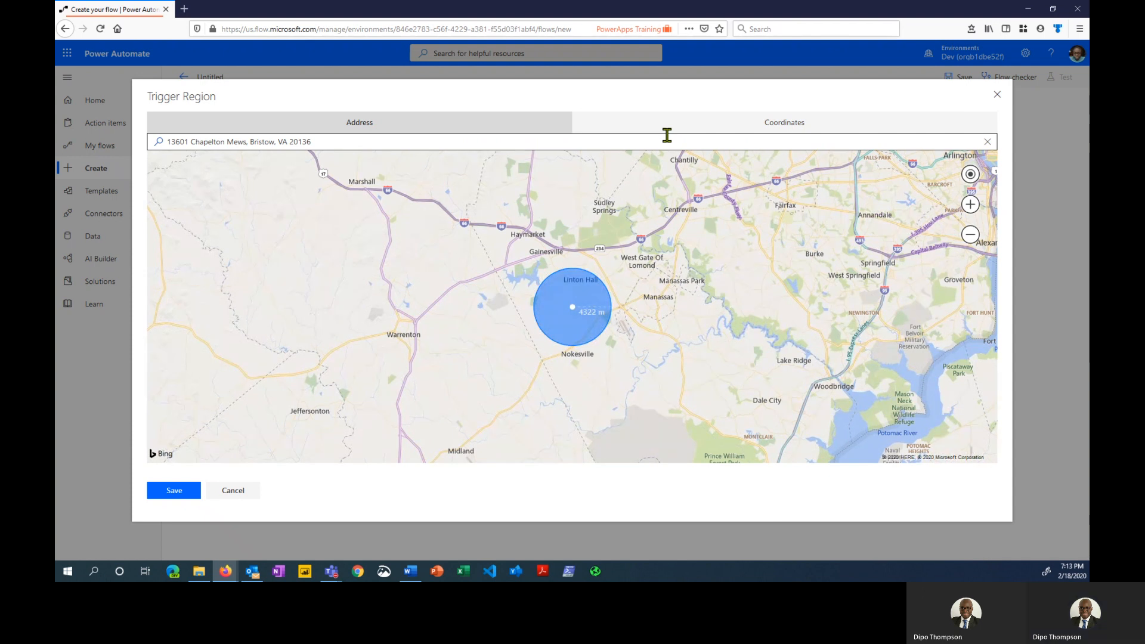
{"action": "left_click", "coordinate": [351, 143]}
{"action": "left_click_drag", "start_coordinate": [332, 141], "coordinate": [154, 146]}
{"action": "left_click", "coordinate": [290, 137]}
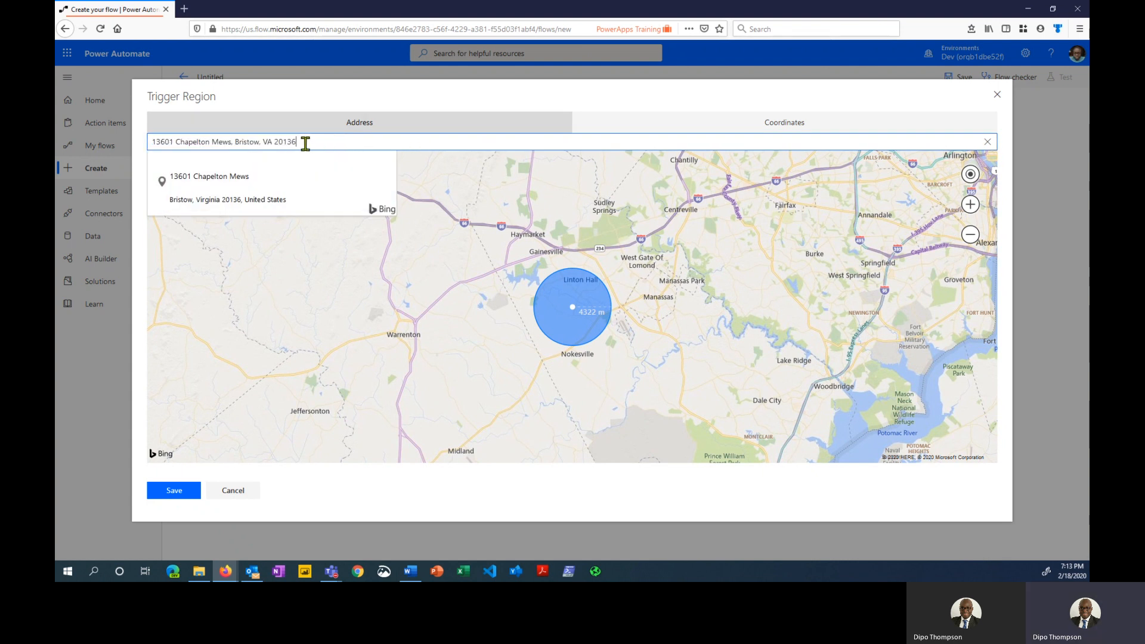
{"action": "left_click_drag", "start_coordinate": [304, 142], "coordinate": [153, 141]}
{"action": "key", "text": "BackSpace"}
{"action": "key", "text": "BackSpace"}
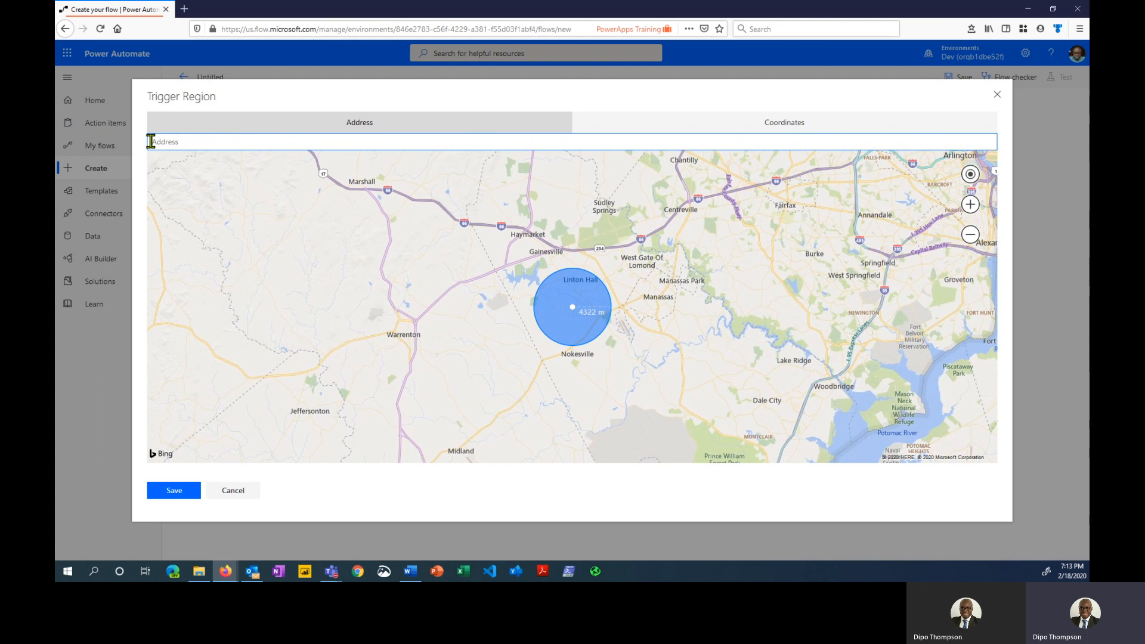
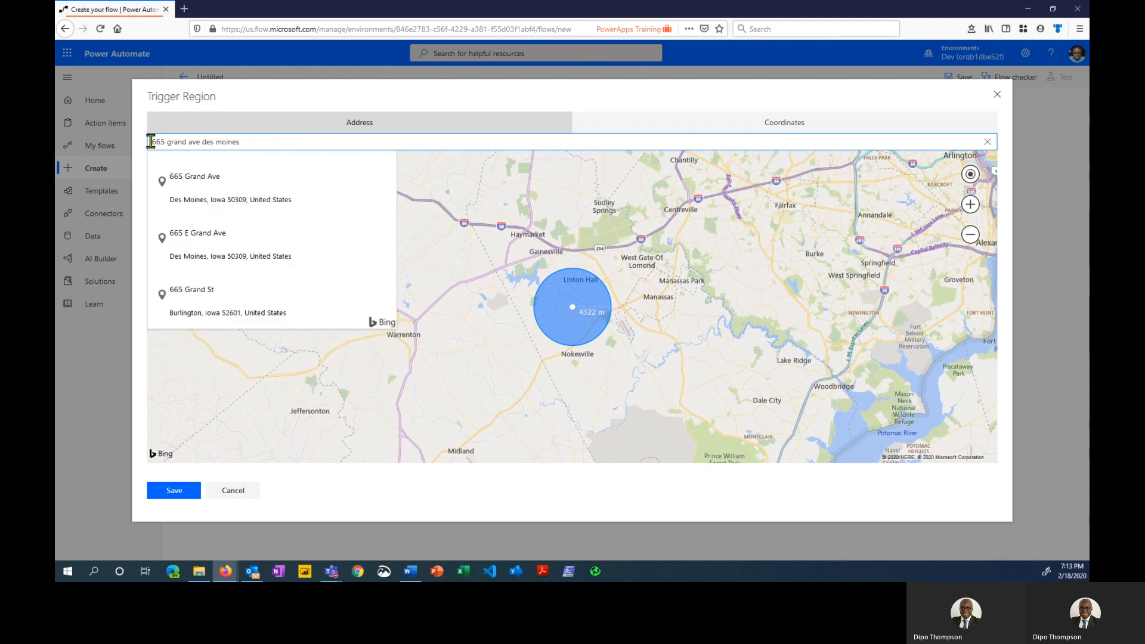
{"action": "left_click", "coordinate": [252, 192]}
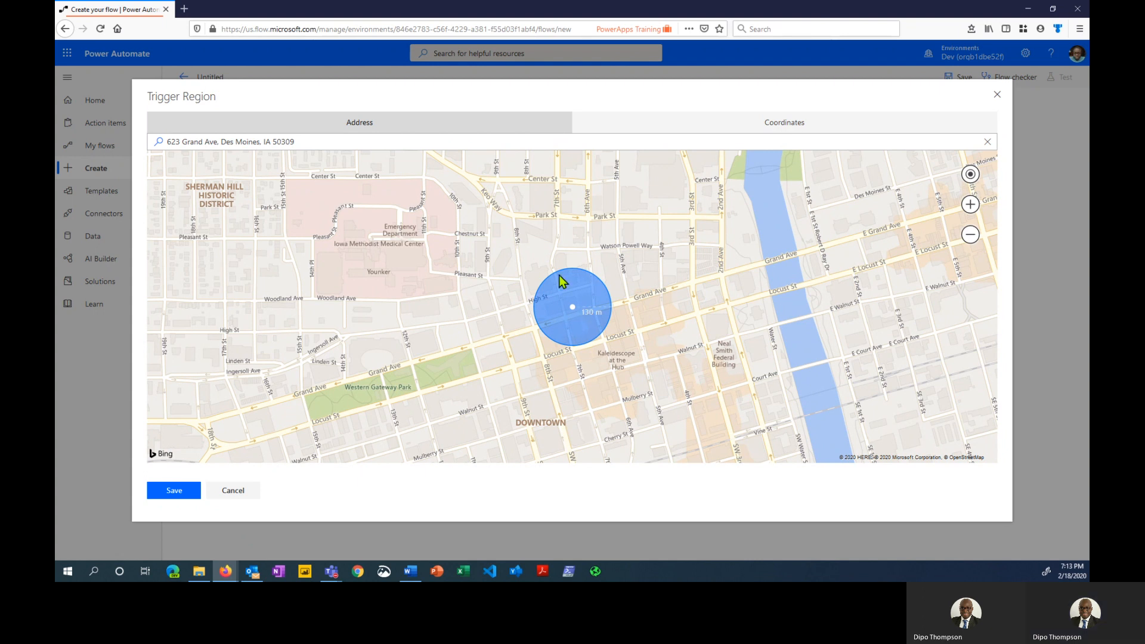
Set the trigger region's size to 130 m and save it
{"action": "left_click", "coordinate": [971, 205]}
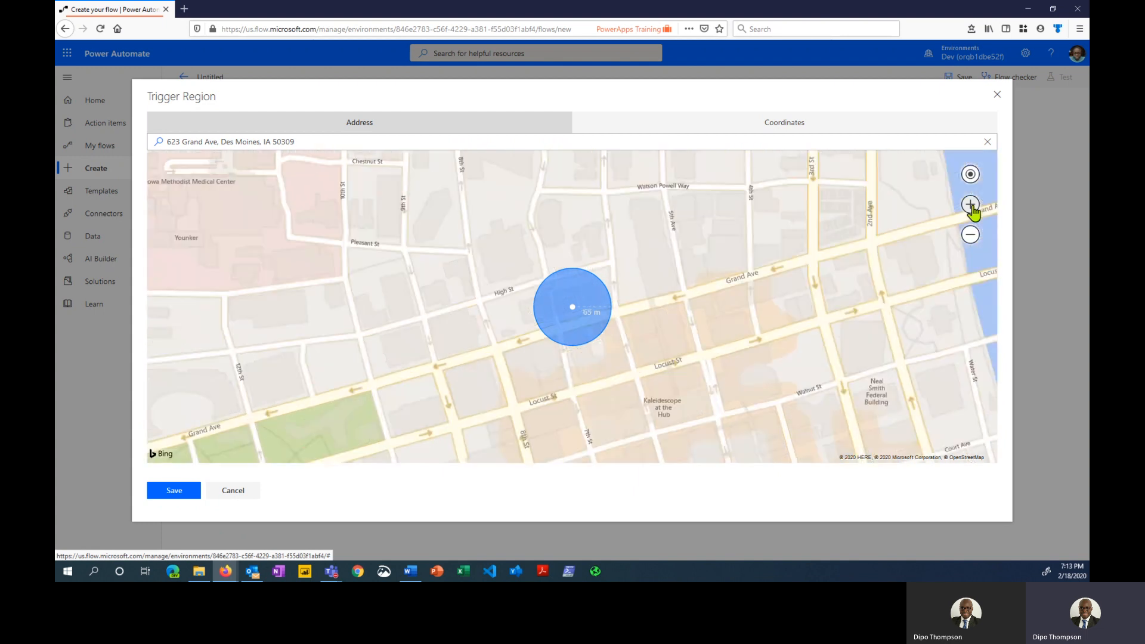
{"action": "left_click", "coordinate": [971, 205]}
{"action": "left_click", "coordinate": [971, 205]}
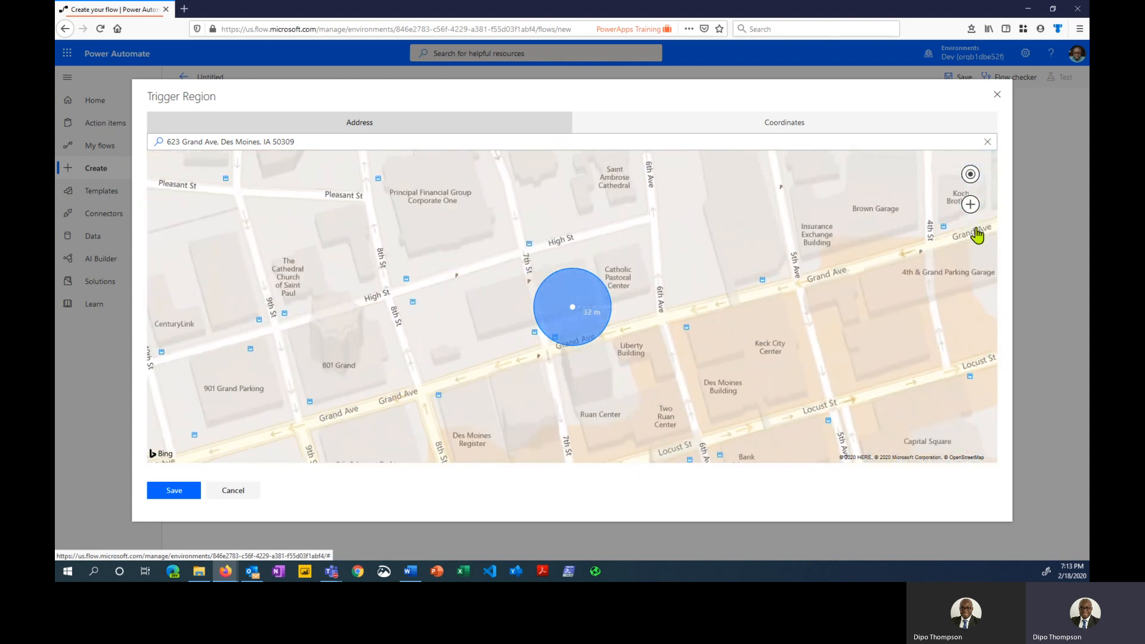
{"action": "left_click", "coordinate": [971, 235]}
{"action": "left_click", "coordinate": [971, 234]}
{"action": "left_click", "coordinate": [970, 235]}
{"action": "left_click", "coordinate": [971, 235]}
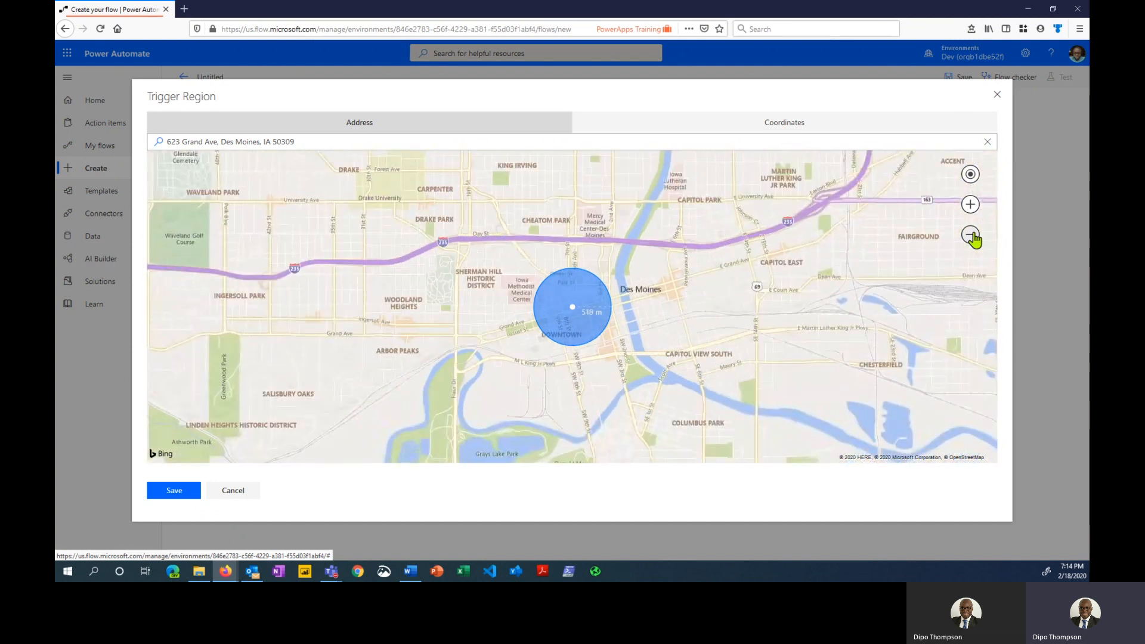
{"action": "left_click", "coordinate": [970, 205]}
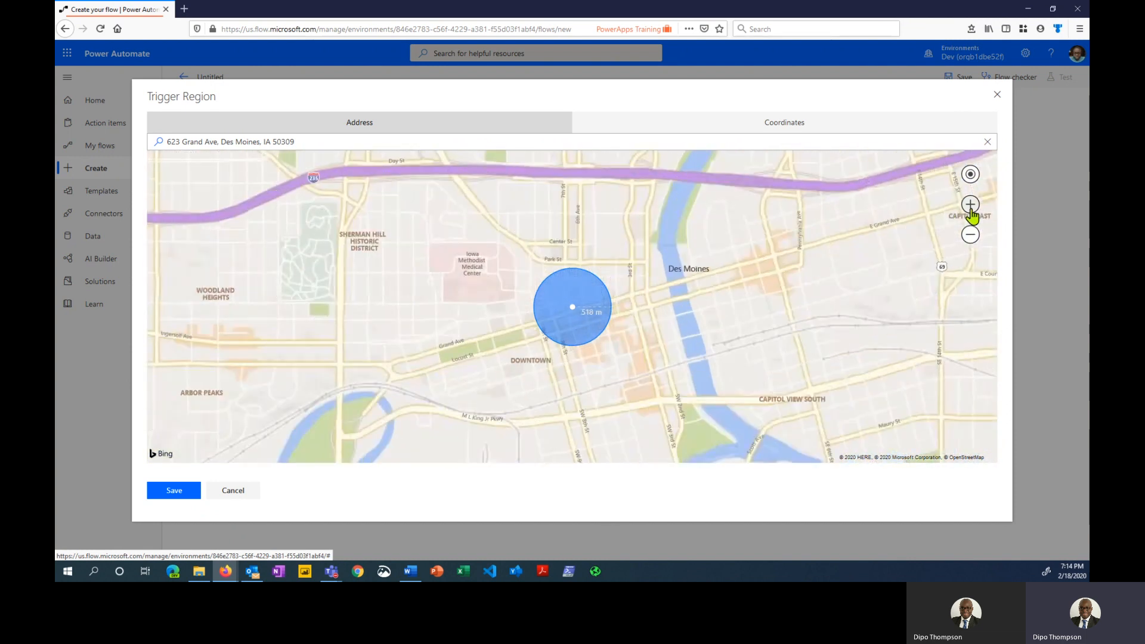
{"action": "left_click", "coordinate": [970, 205]}
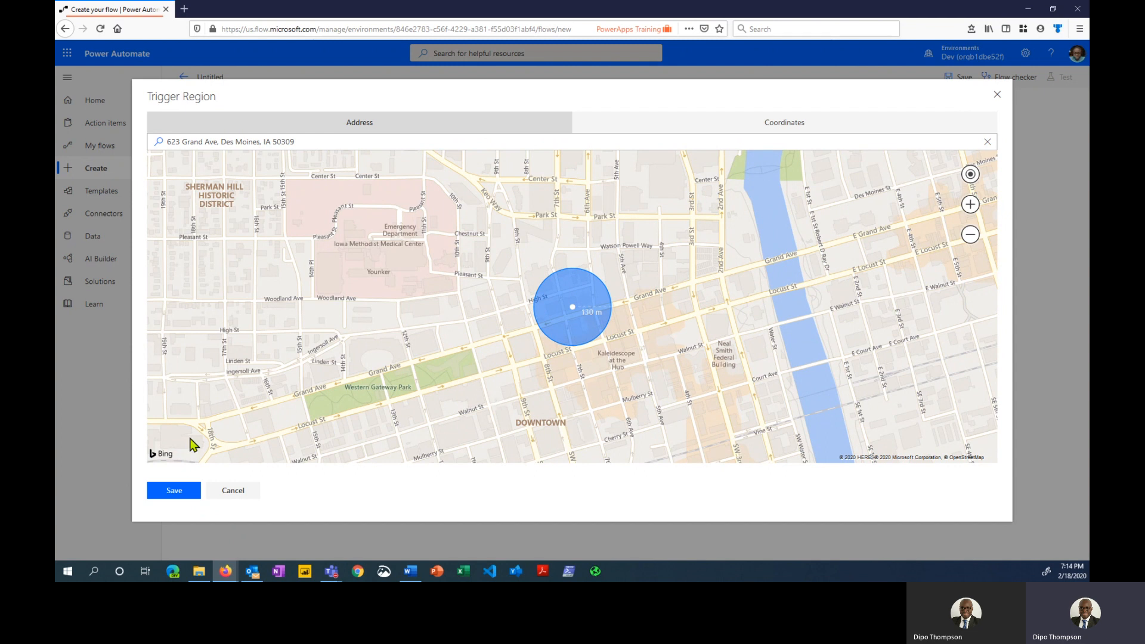
{"action": "left_click", "coordinate": [173, 493]}
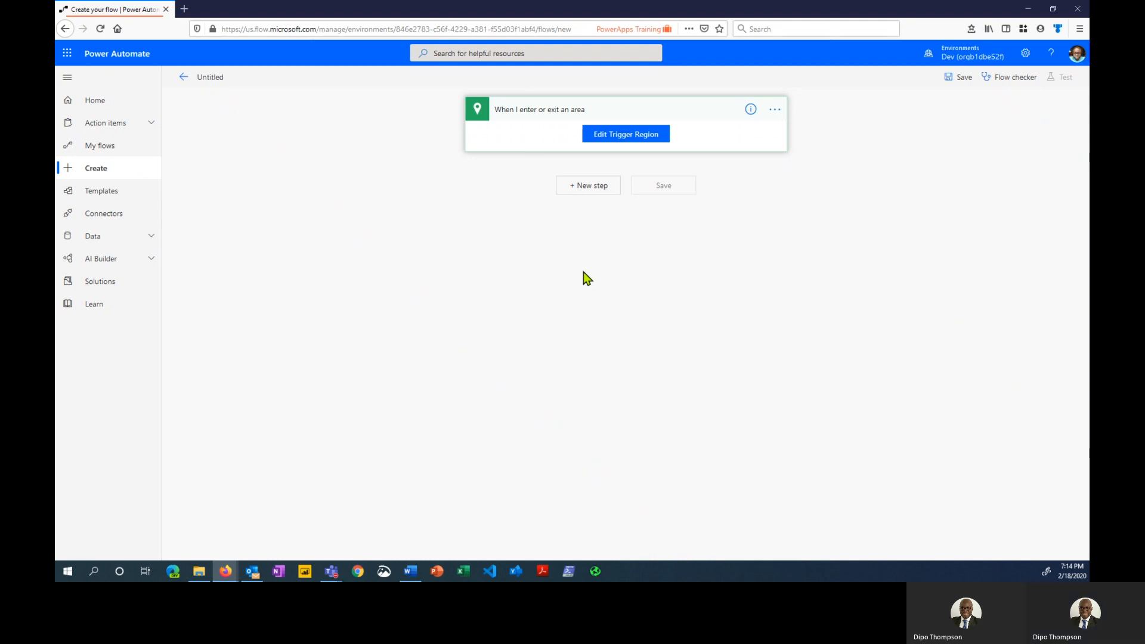
Add the Notifications 'Send me a mobile notification' action after the area trigger
{"action": "left_click", "coordinate": [594, 196]}
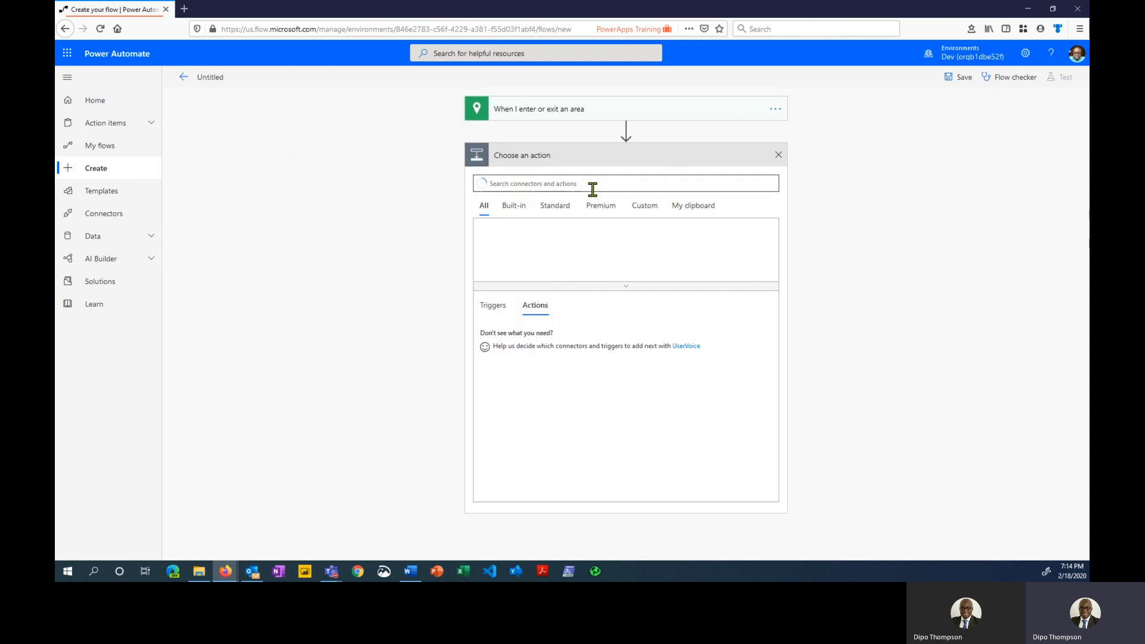
{"action": "type", "text": "noti"}
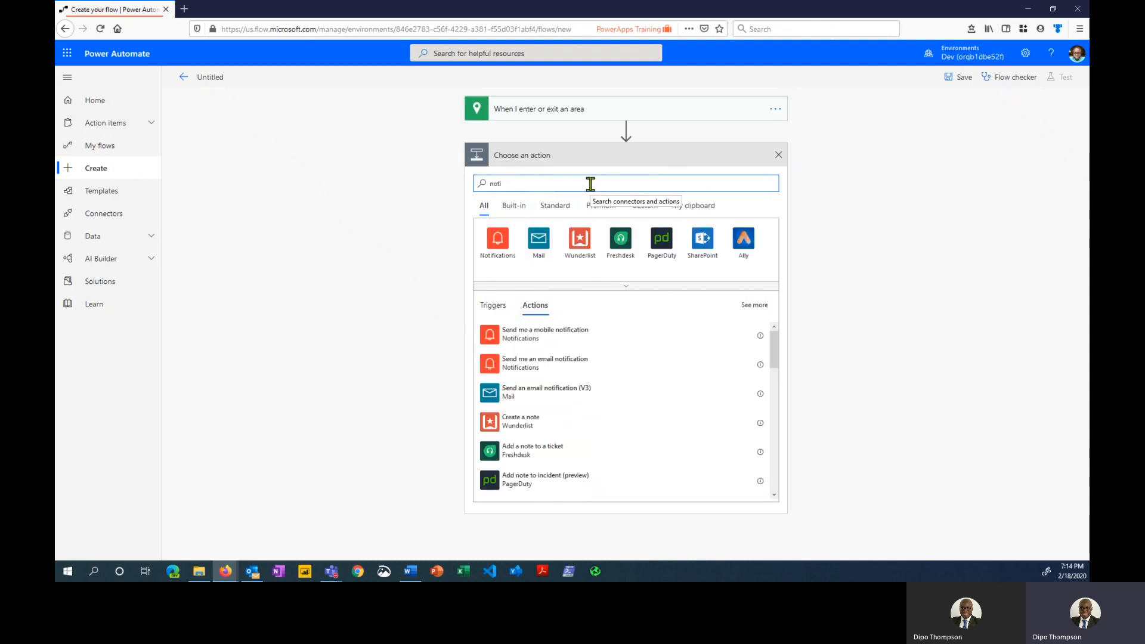
{"action": "left_click", "coordinate": [495, 244]}
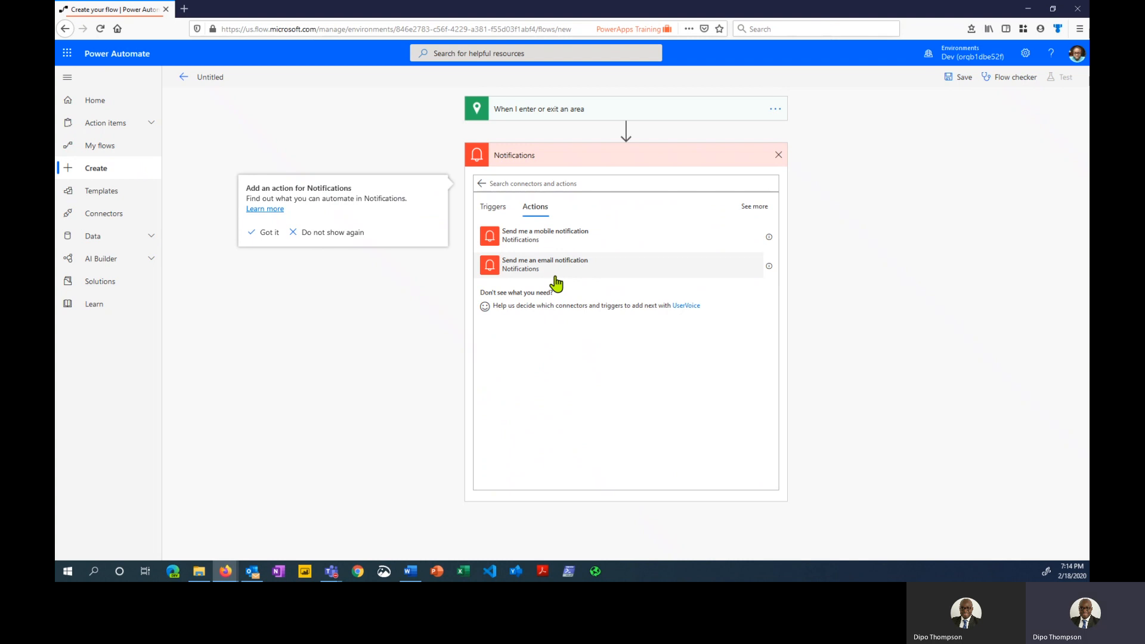
{"action": "left_click", "coordinate": [557, 238]}
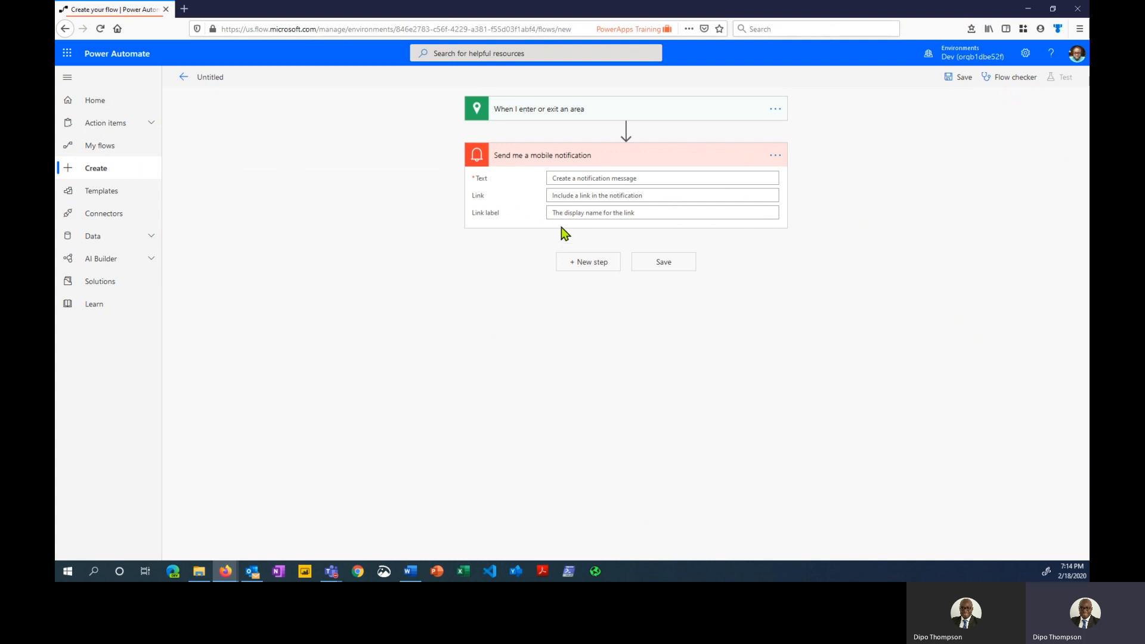
Set the notification text to 'You are currently outside your workout area' and add a new step
{"action": "left_click", "coordinate": [583, 178]}
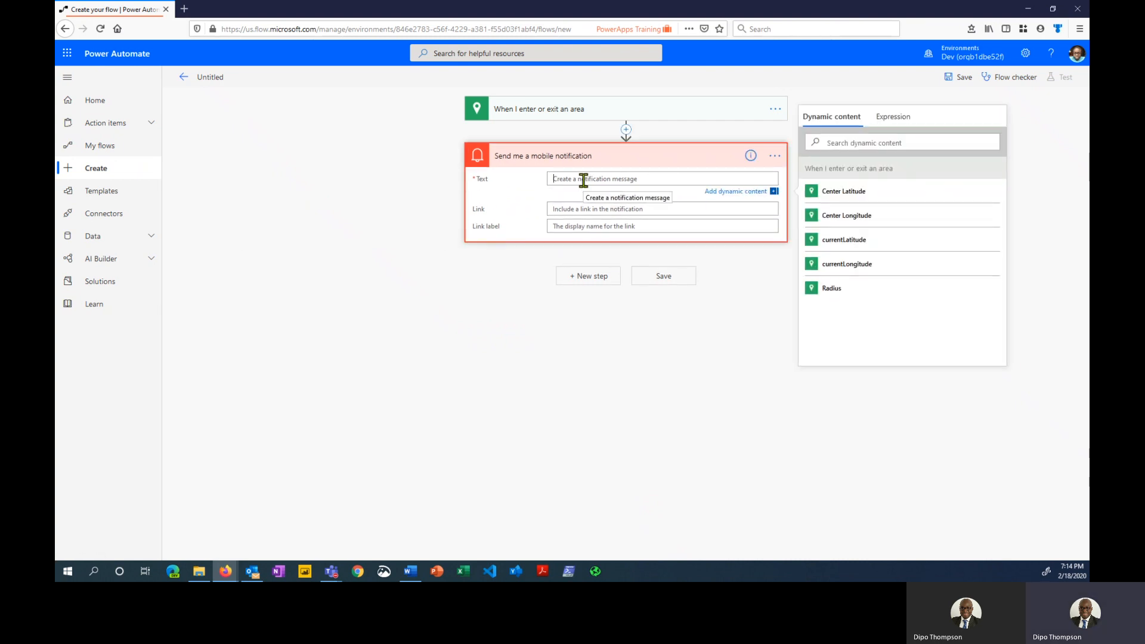
{"action": "type", "text": "You are currently "}
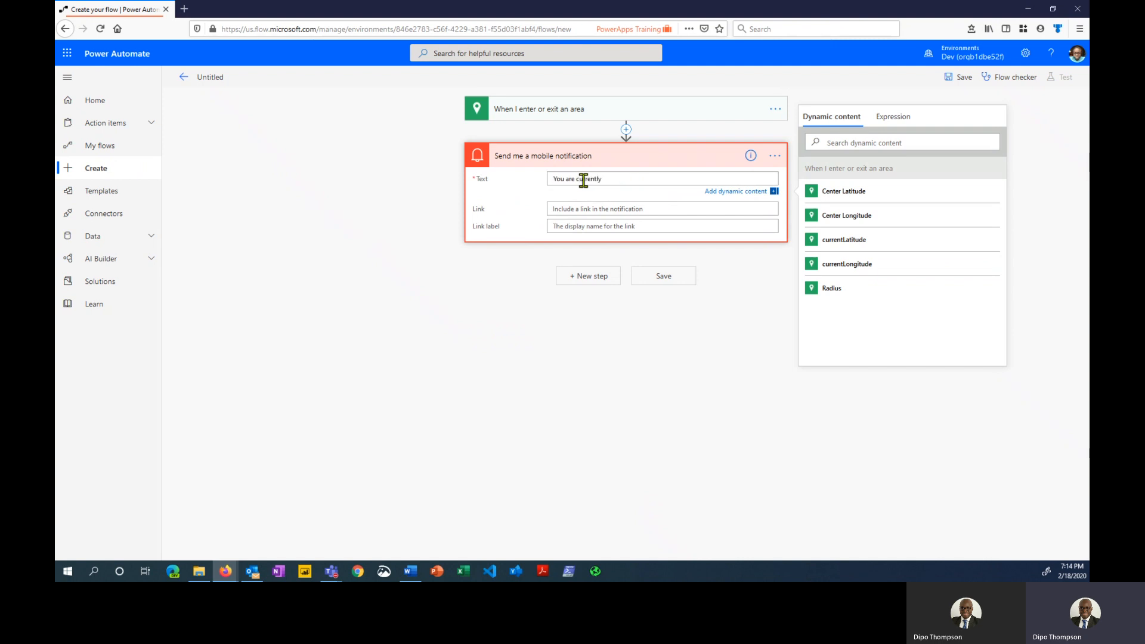
{"action": "type", "text": "outsi"}
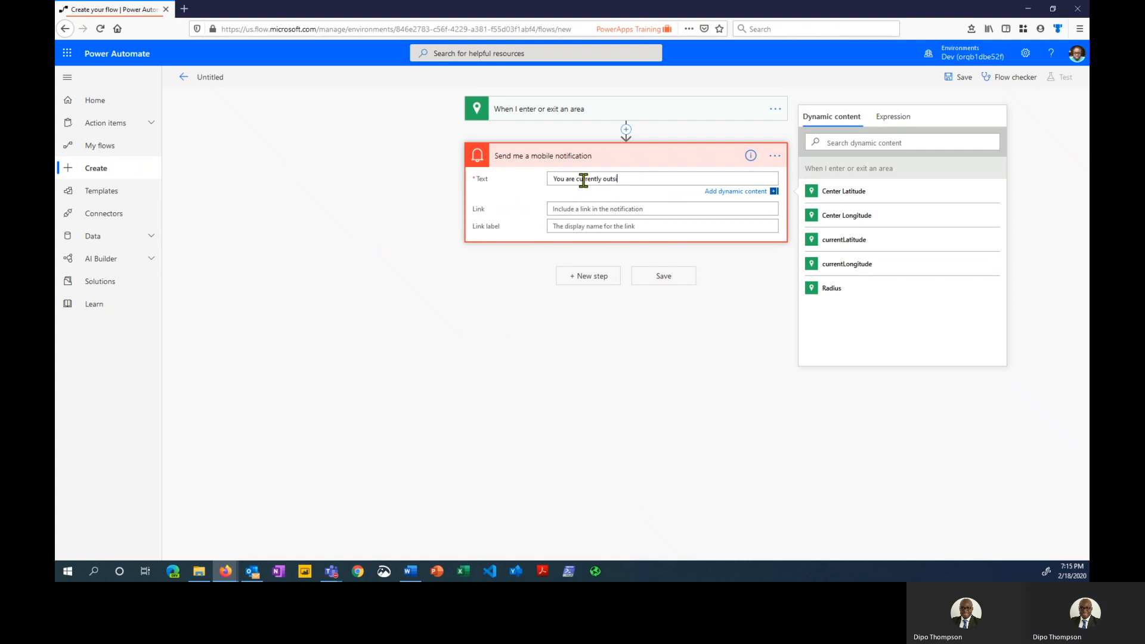
{"action": "type", "text": "de you"}
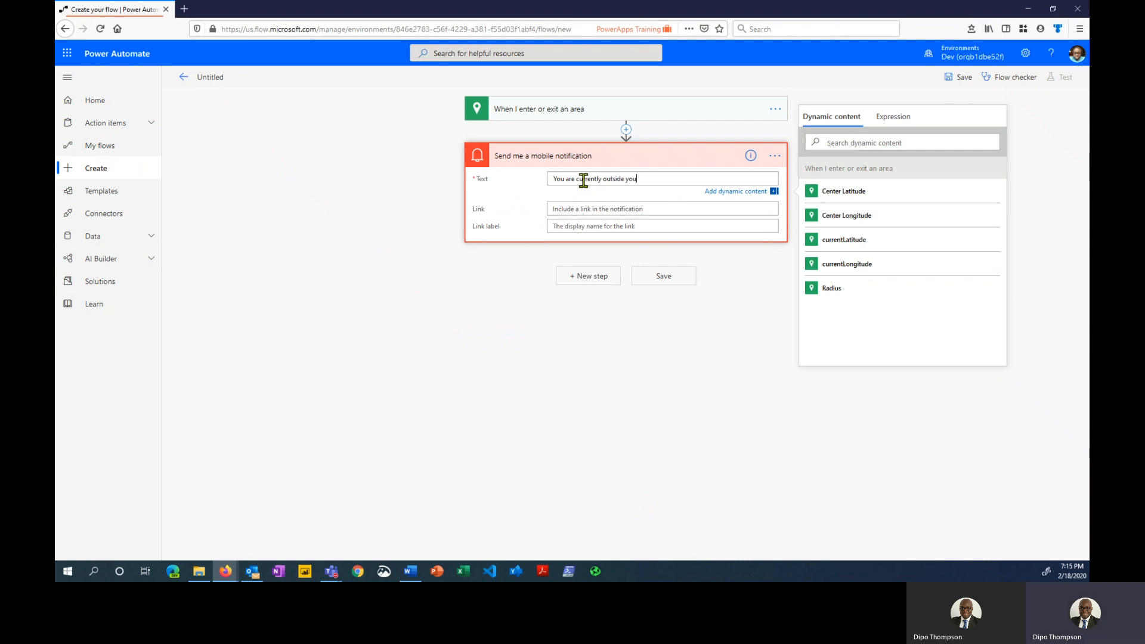
{"action": "type", "text": "r workout area!"}
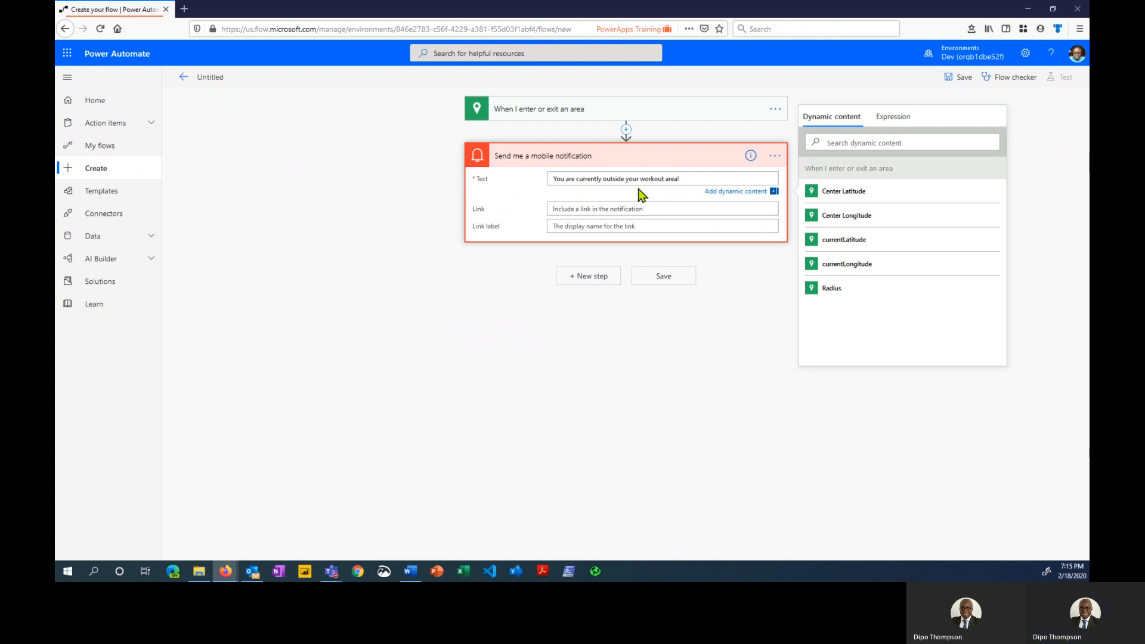
{"action": "left_click", "coordinate": [592, 281]}
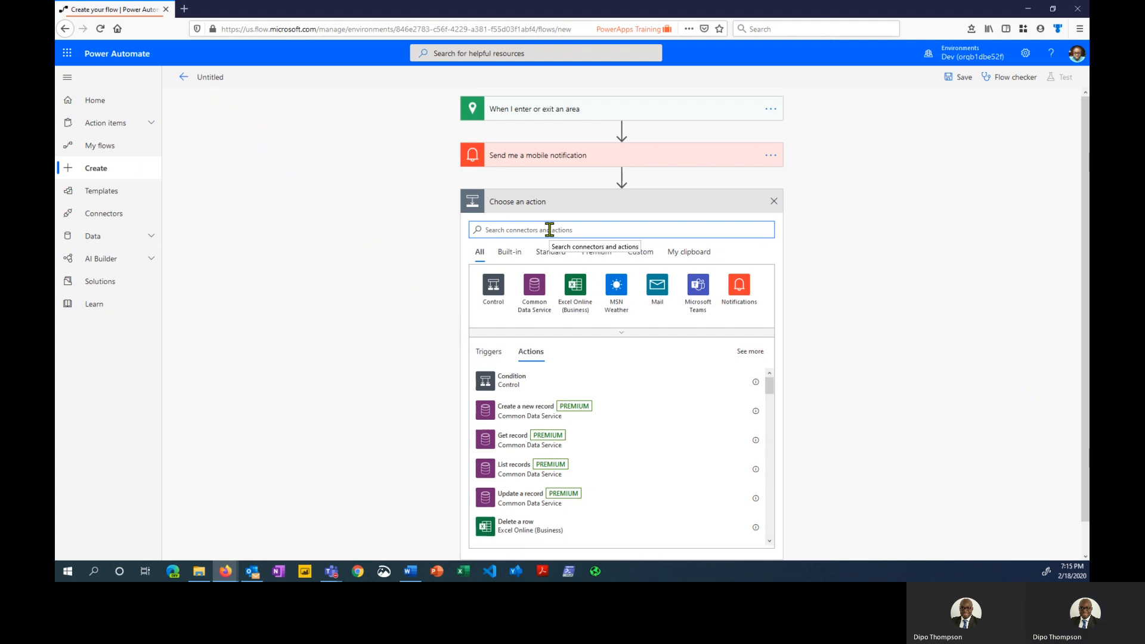
Make the third step the Twitter connector's 'Post a tweet' action
{"action": "type", "text": "twitter"}
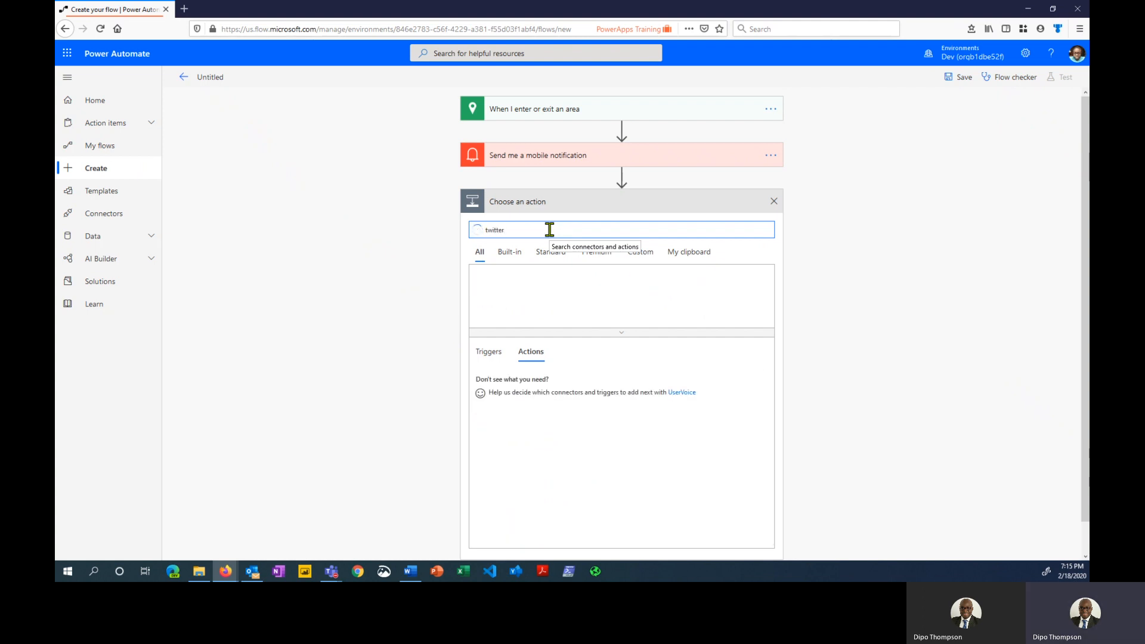
{"action": "left_click", "coordinate": [493, 286]}
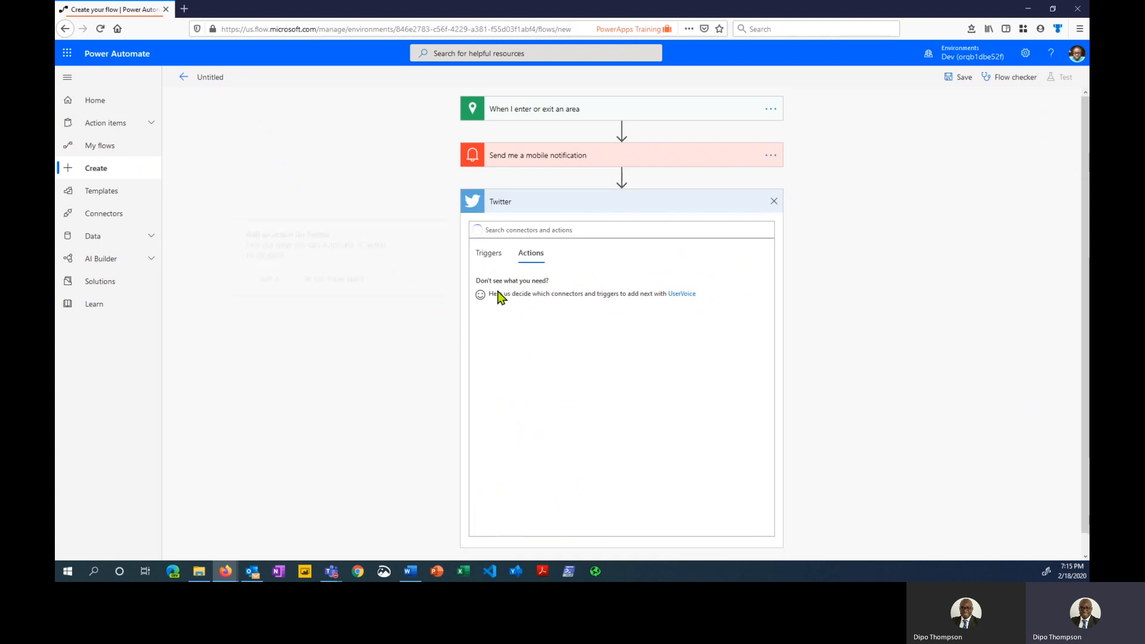
{"action": "left_click", "coordinate": [498, 291]}
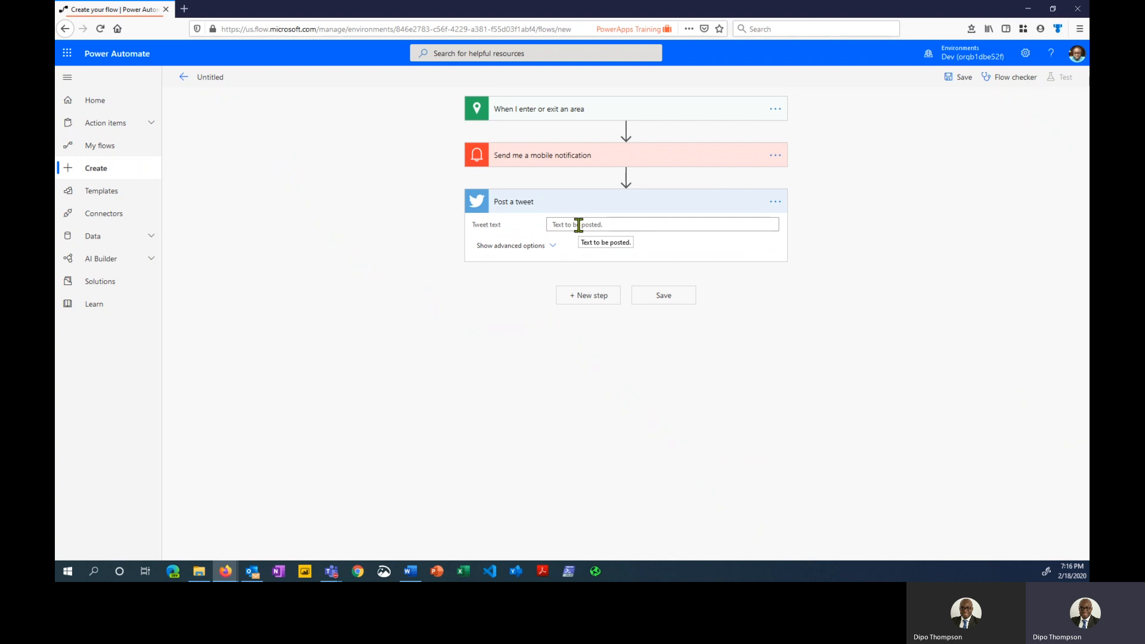
Set the tweet to 'My current location is' plus Center Latitude, Center Longitude, and add a step
{"action": "left_click", "coordinate": [582, 225]}
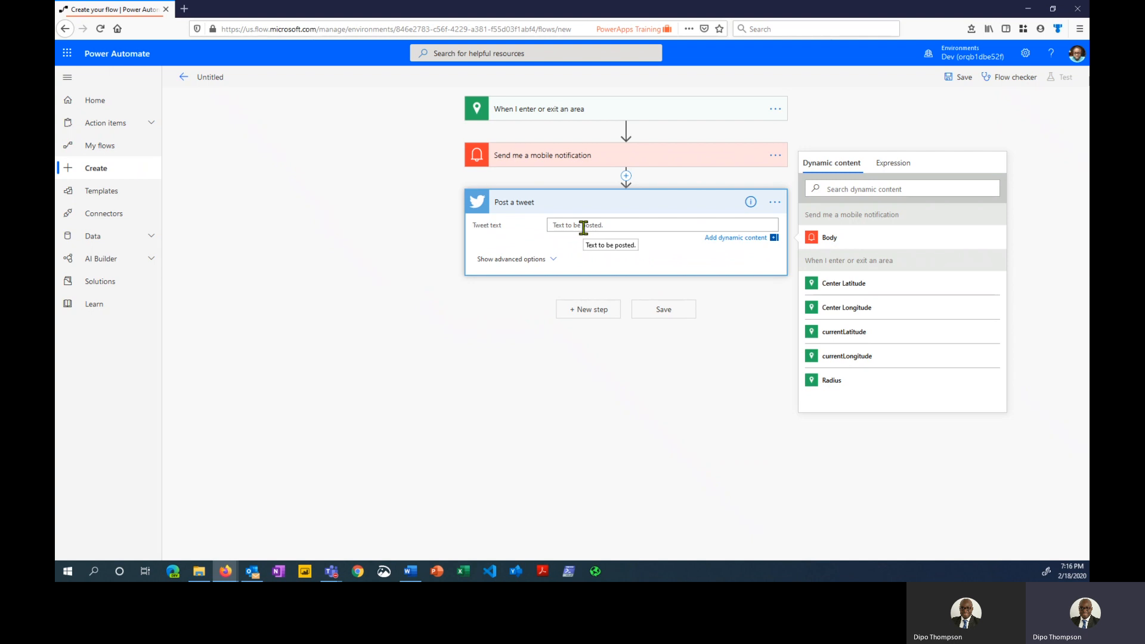
{"action": "type", "text": "My current location"}
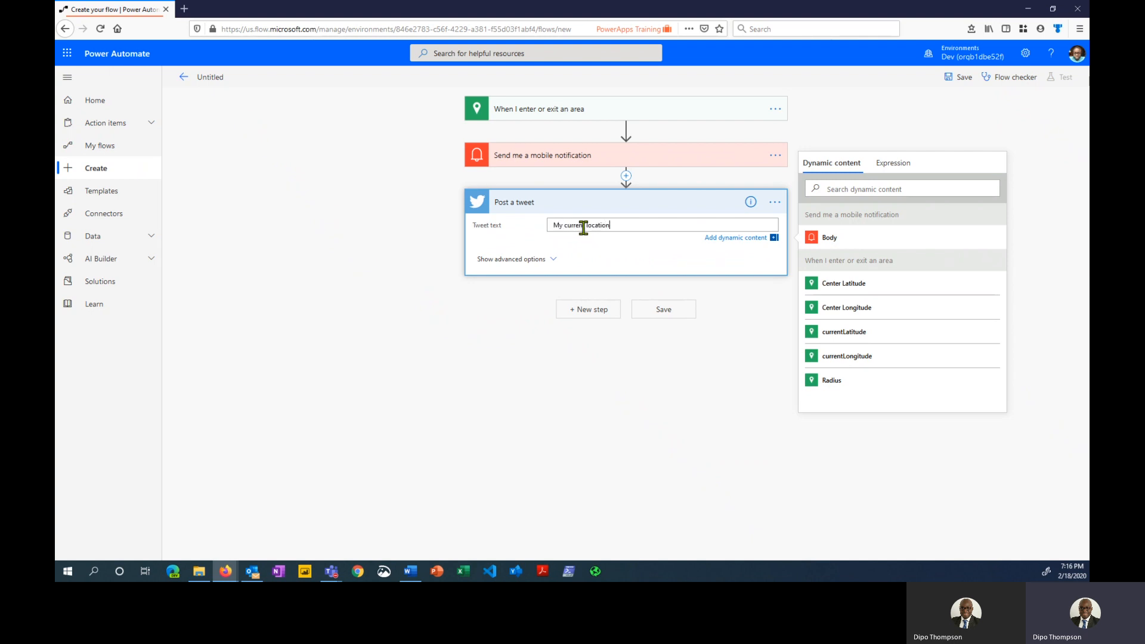
{"action": "type", "text": " is"}
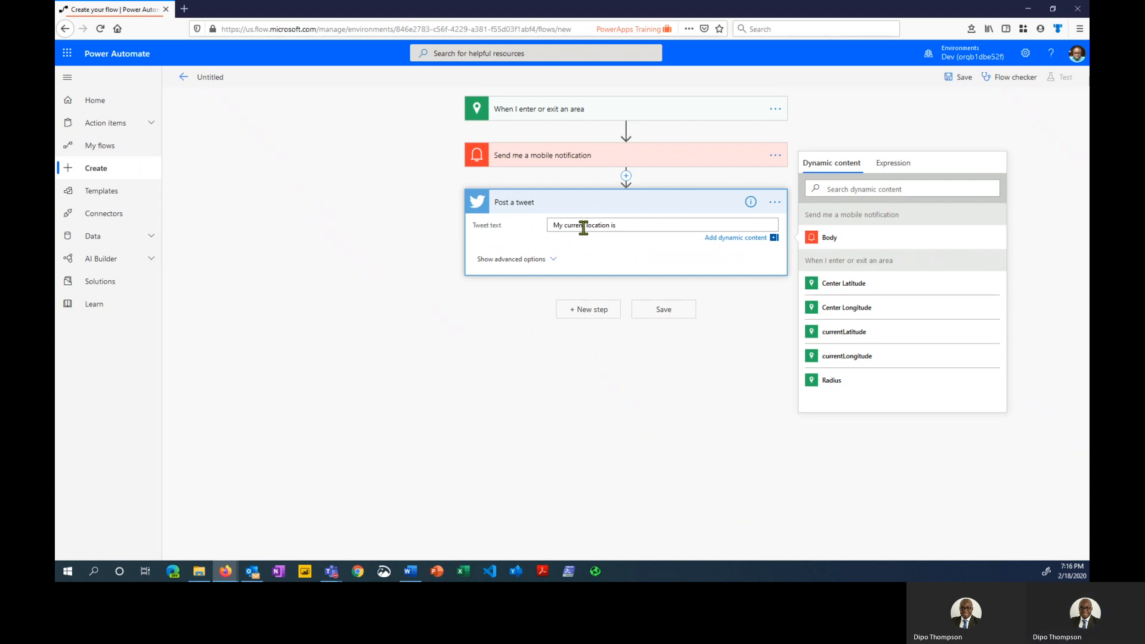
{"action": "left_click", "coordinate": [880, 291]}
{"action": "type", "text": ","}
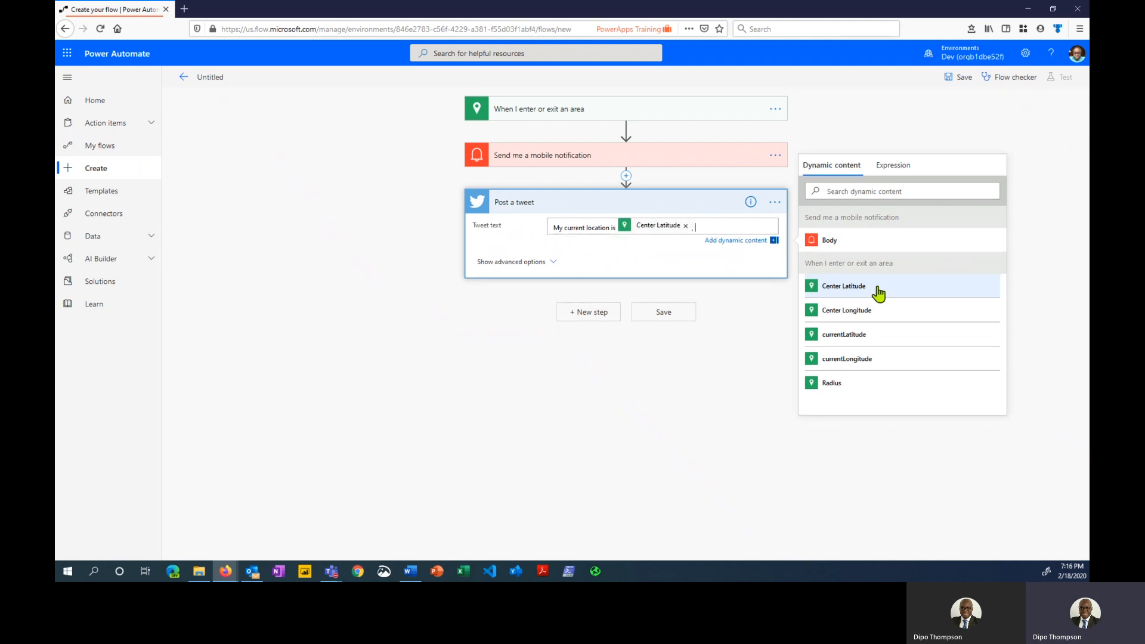
{"action": "left_click", "coordinate": [886, 313]}
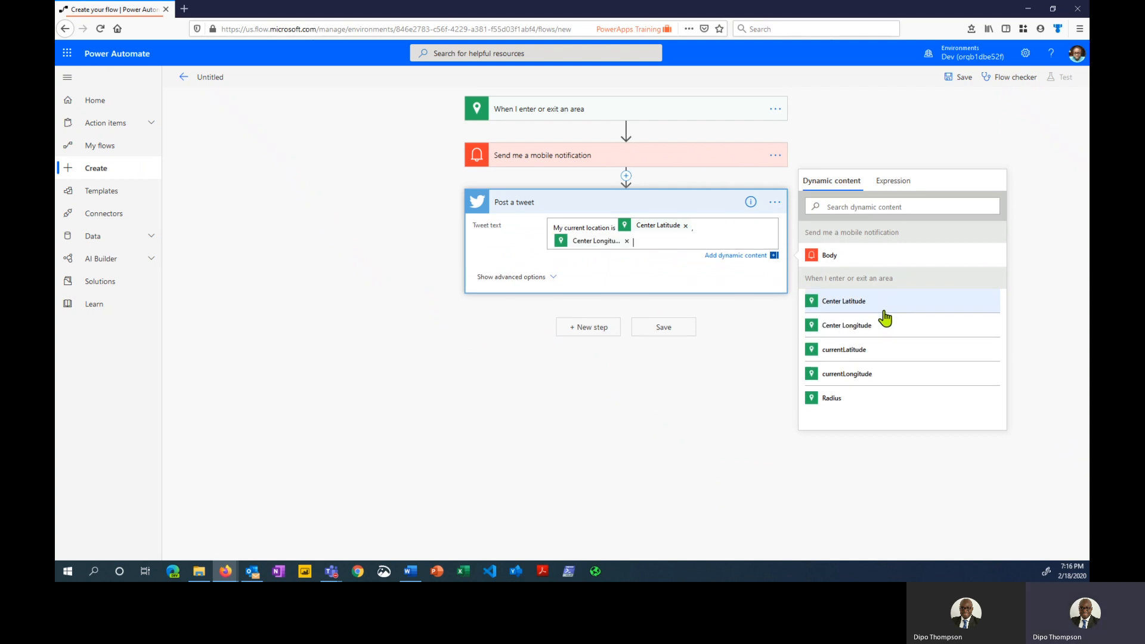
{"action": "left_click", "coordinate": [583, 330]}
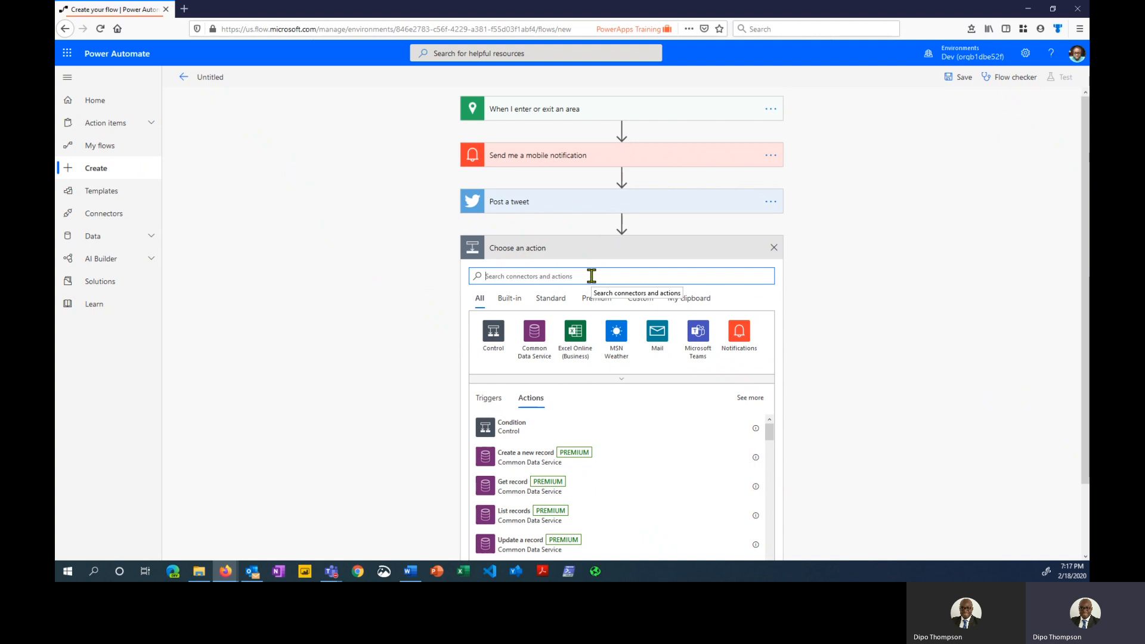
Make the fourth step the Approvals 'Start and wait for an approval' action
{"action": "type", "text": "approval"}
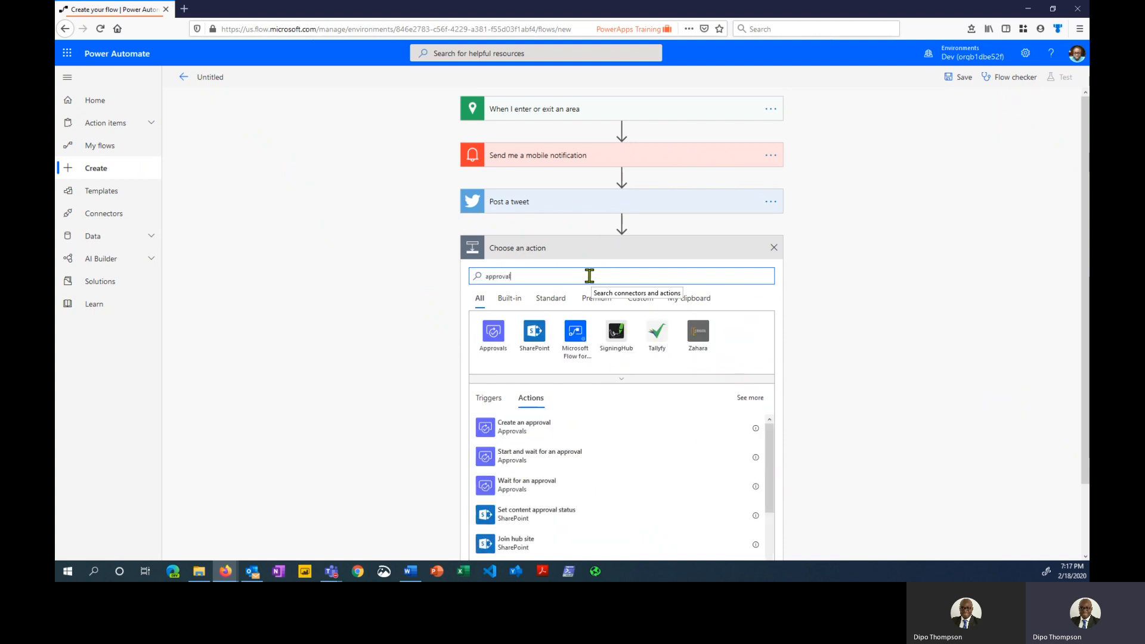
{"action": "left_click", "coordinate": [493, 333]}
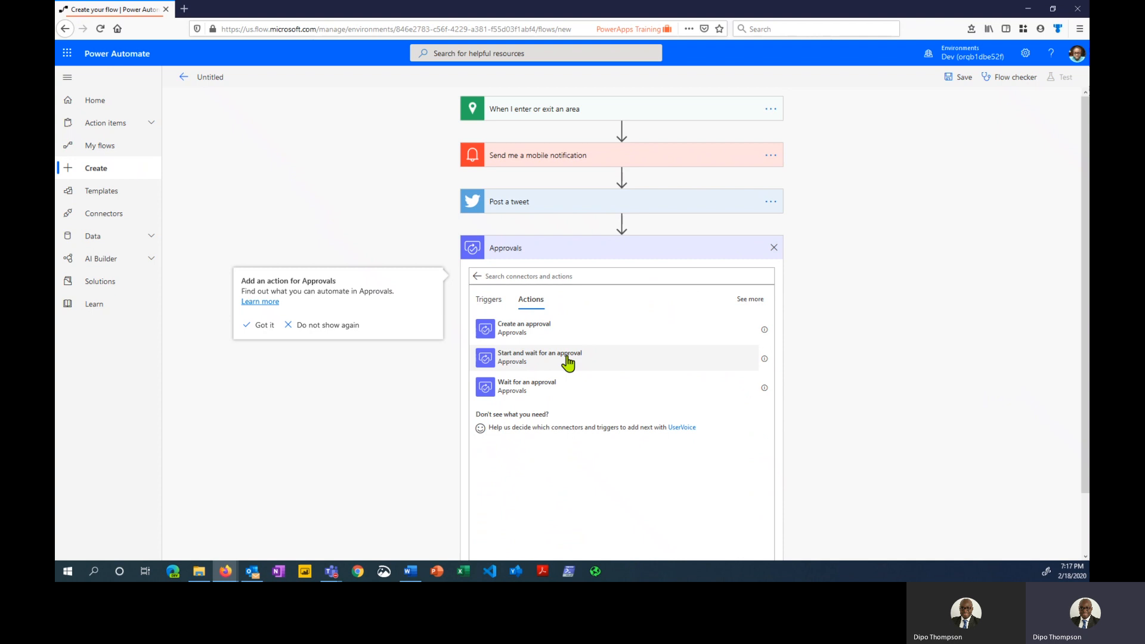
{"action": "left_click", "coordinate": [609, 360]}
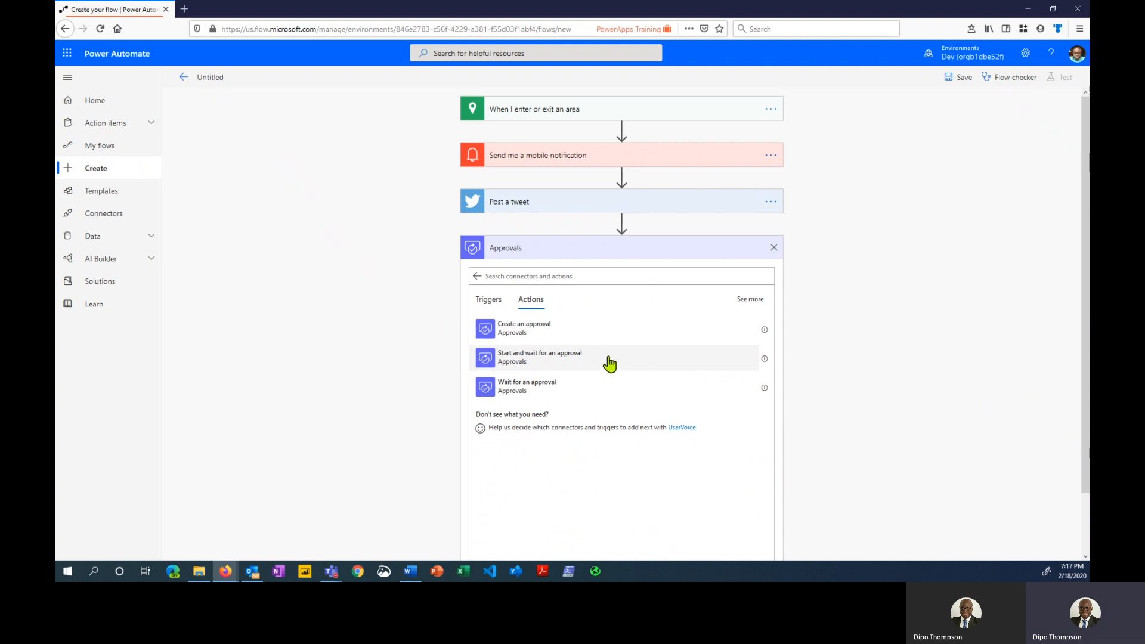
Make the approval 'Approve/Reject - First to respond', titled 'Approve workout area', assigned to the suggested admin account
{"action": "left_click", "coordinate": [760, 275]}
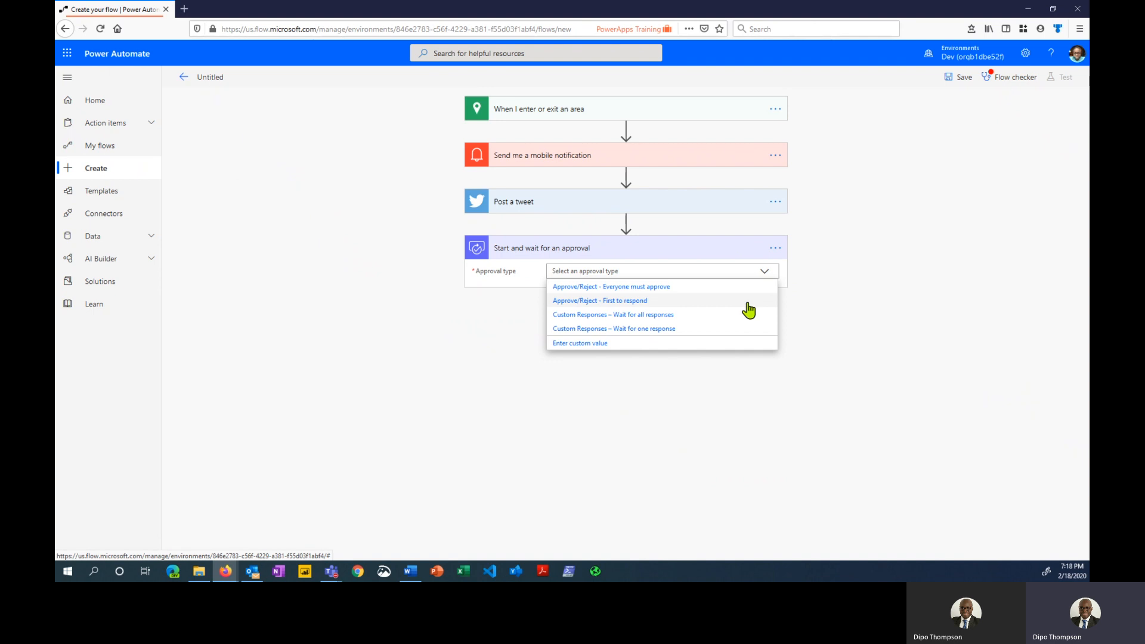
{"action": "left_click", "coordinate": [747, 303]}
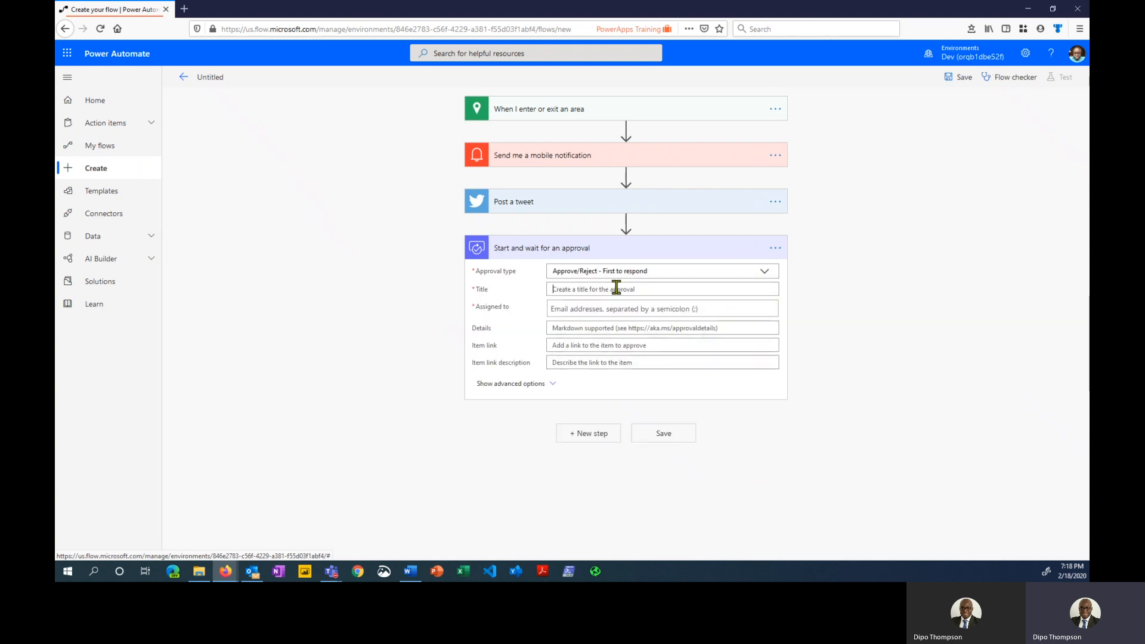
{"action": "left_click", "coordinate": [614, 291]}
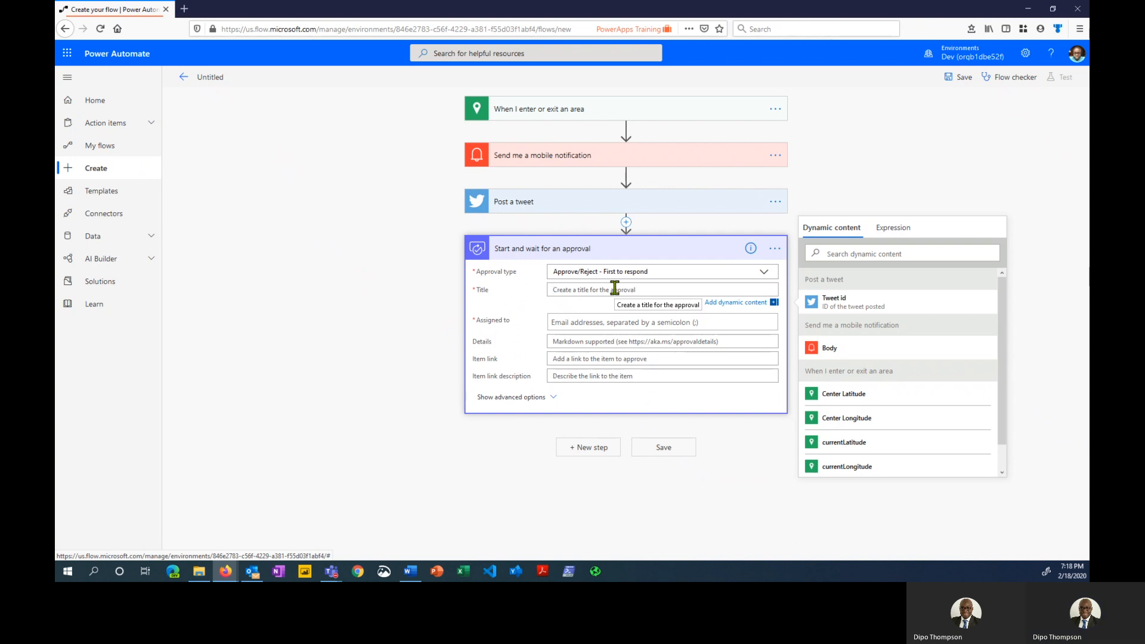
{"action": "type", "text": "Approv"}
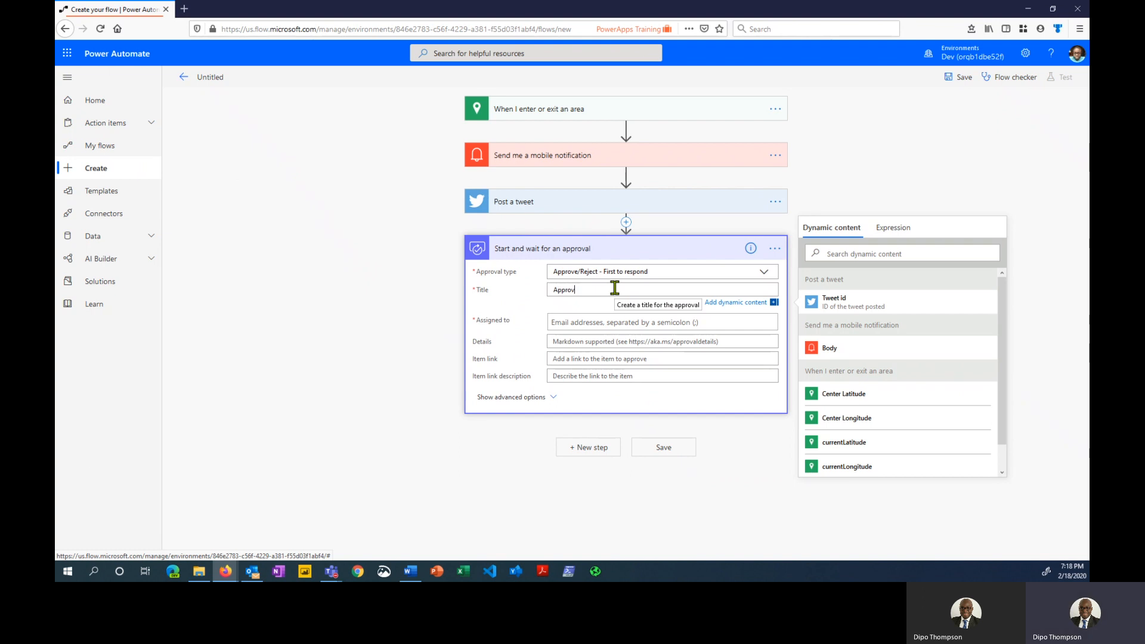
{"action": "type", "text": "e workout area"}
{"action": "left_click", "coordinate": [618, 322]}
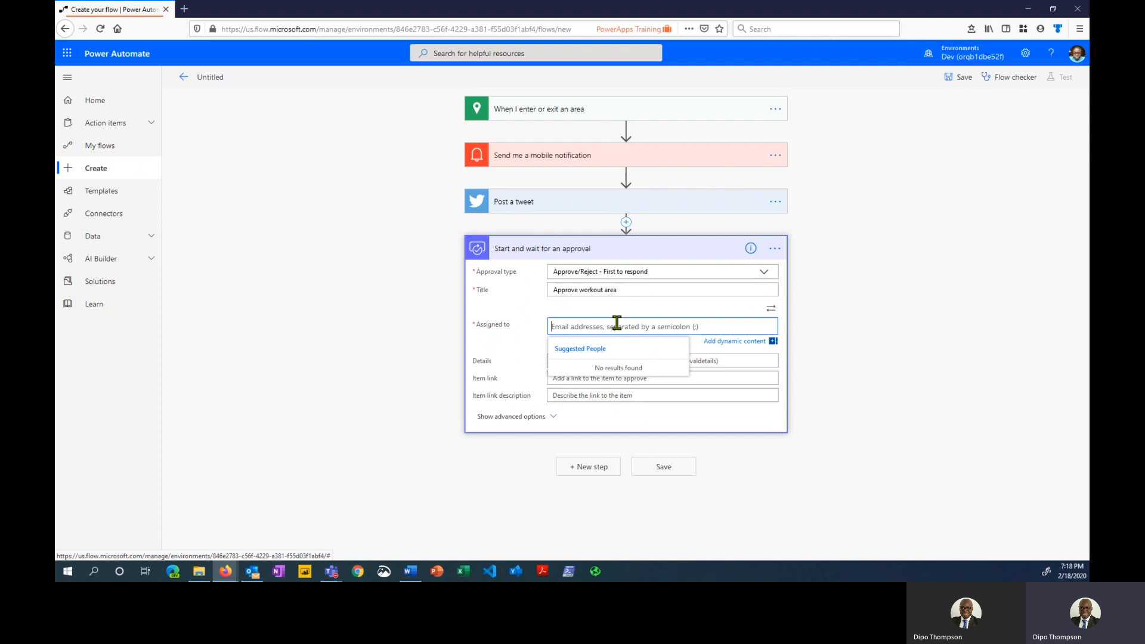
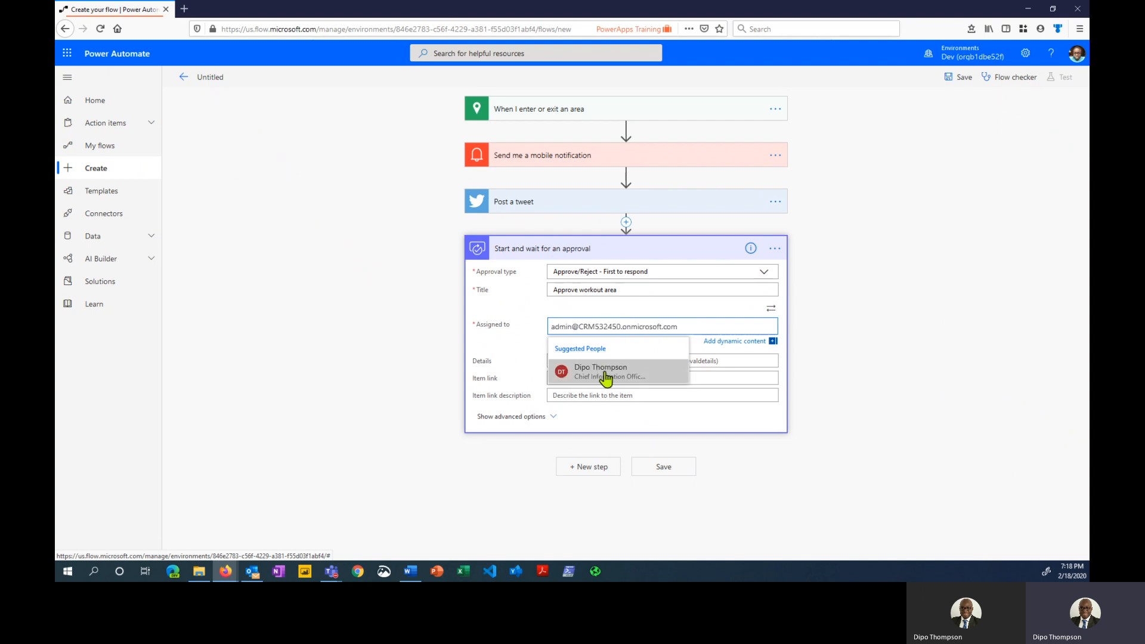
{"action": "left_click", "coordinate": [607, 372]}
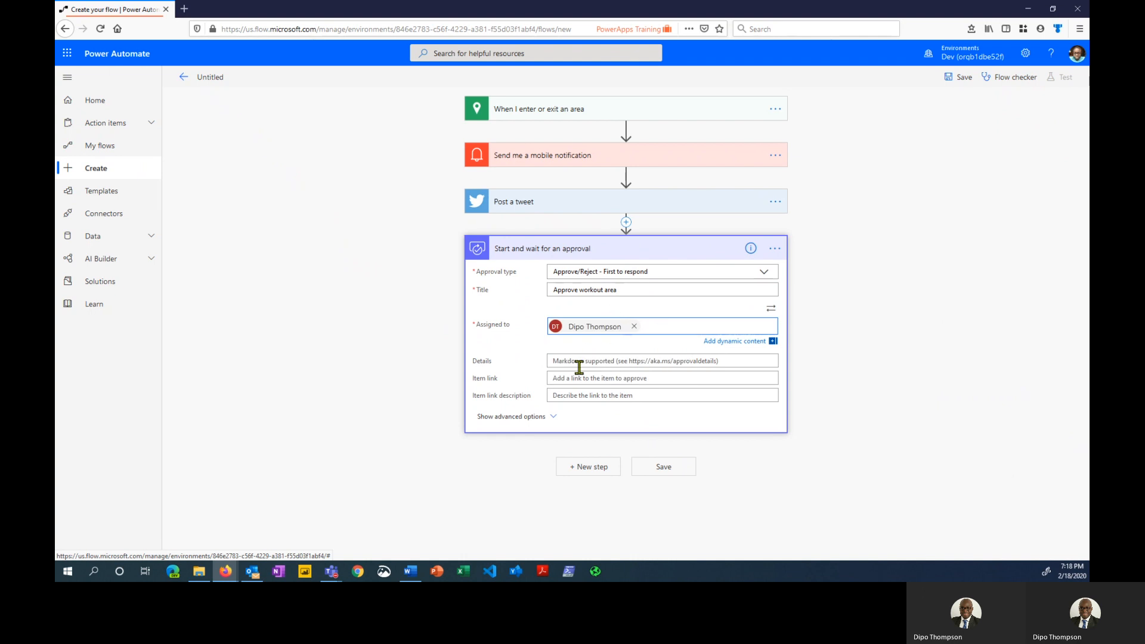
Fill the approval Details with 'Current location:' followed by Center Latitude, Center Longitude
{"action": "left_click", "coordinate": [595, 360]}
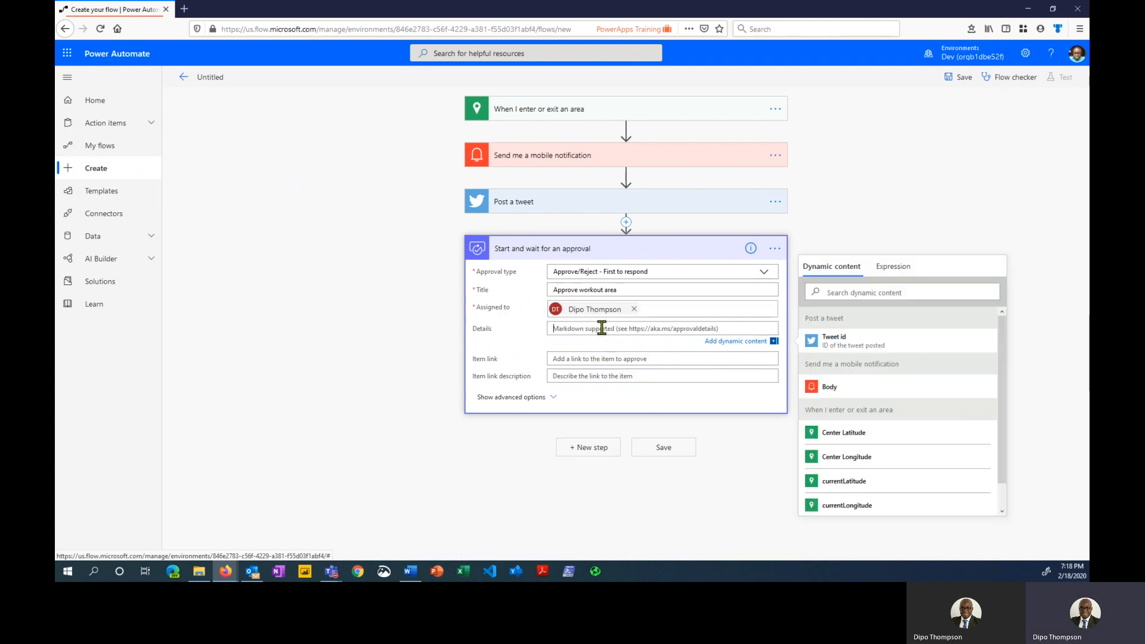
{"action": "type", "text": "Current locatio"}
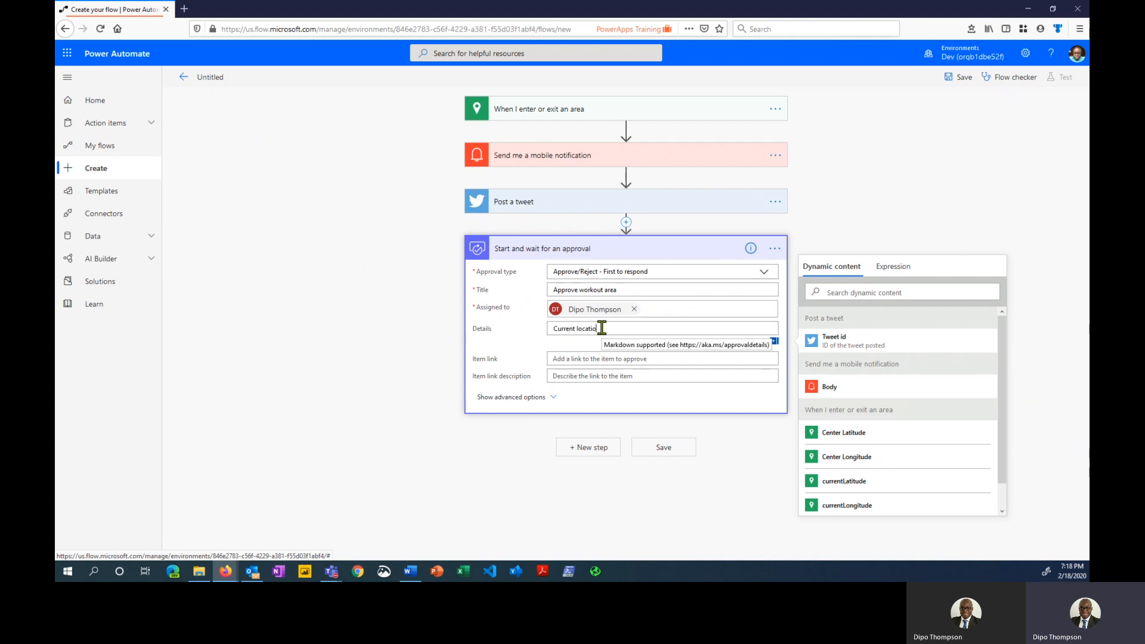
{"action": "type", "text": "n:"}
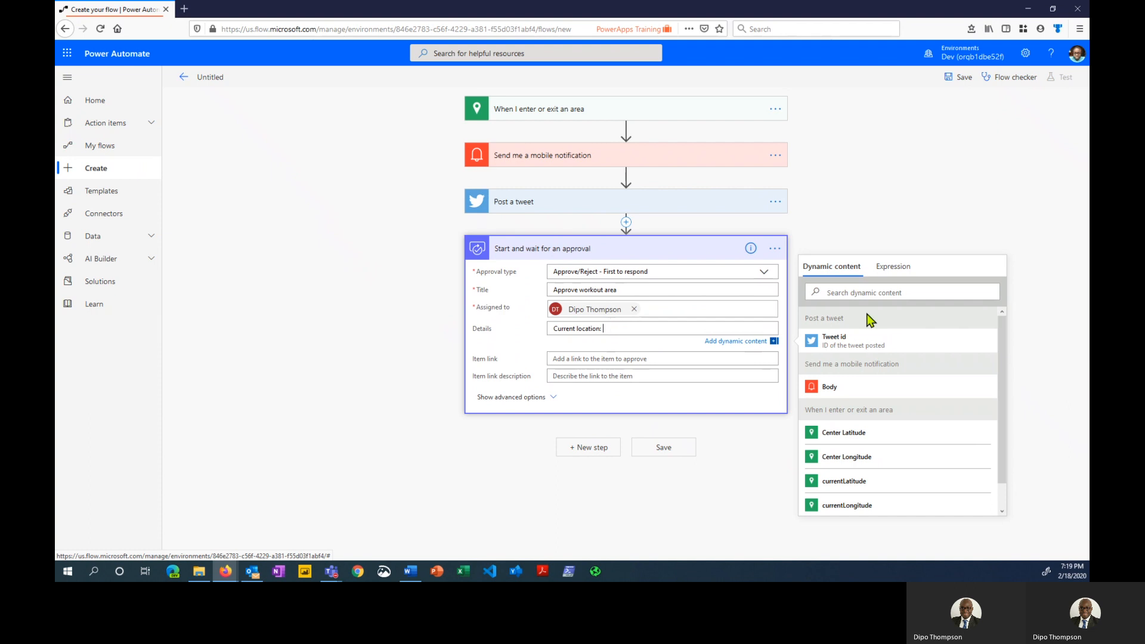
{"action": "left_click", "coordinate": [852, 441]}
{"action": "type", "text": ","}
{"action": "left_click", "coordinate": [888, 464]}
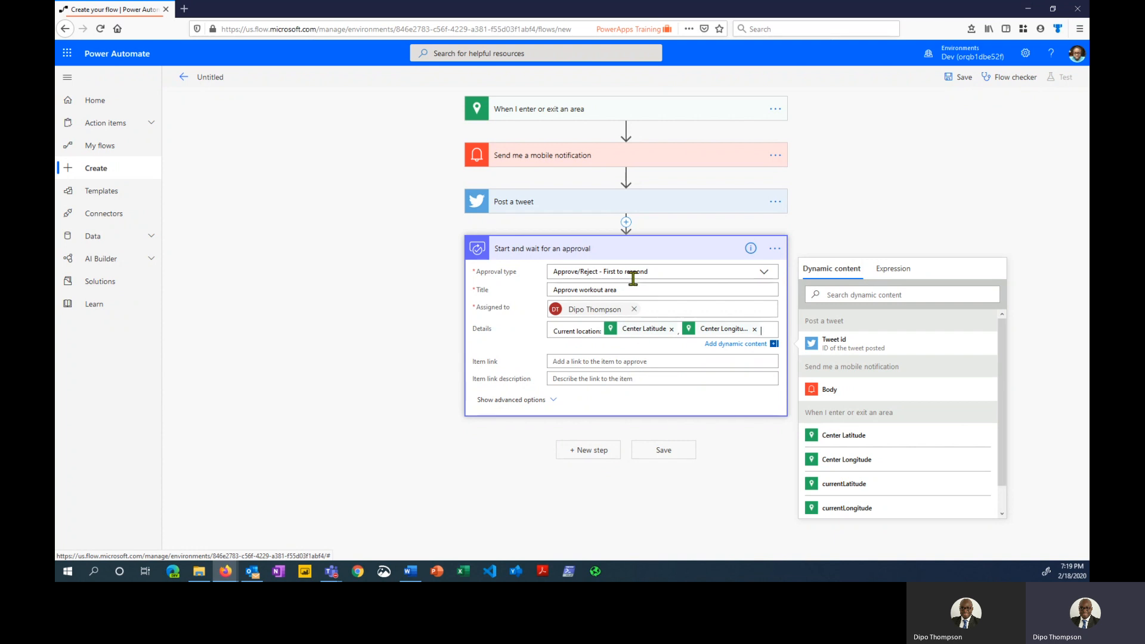
{"action": "left_click", "coordinate": [653, 249]}
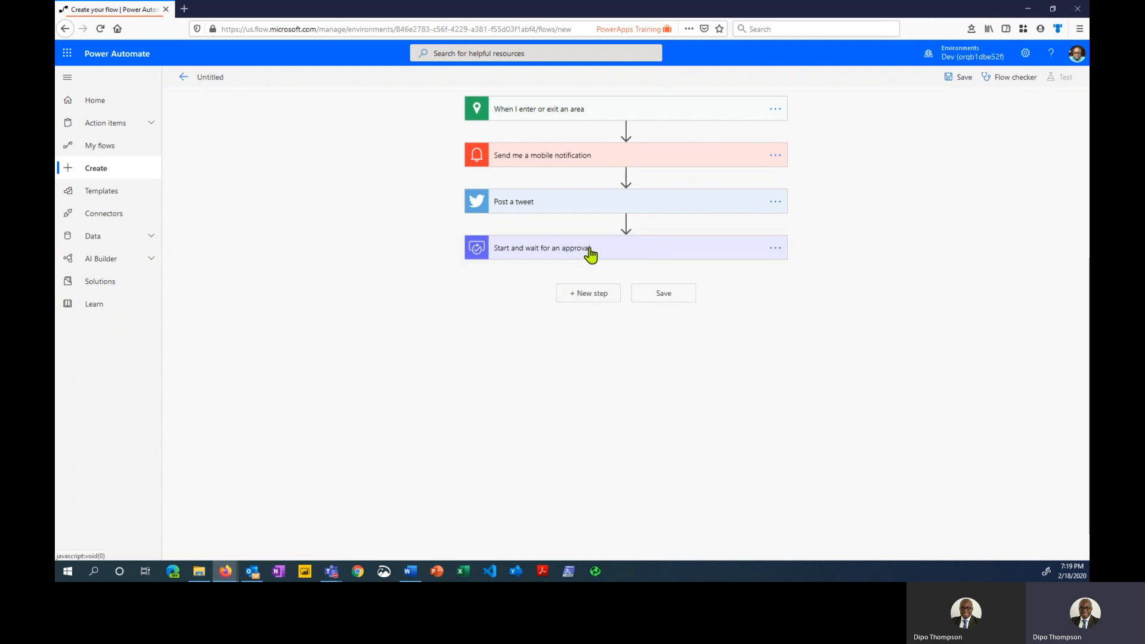
Expand the Start and wait for an approval card and toggle its advanced options open and closed
{"action": "left_click", "coordinate": [599, 251]}
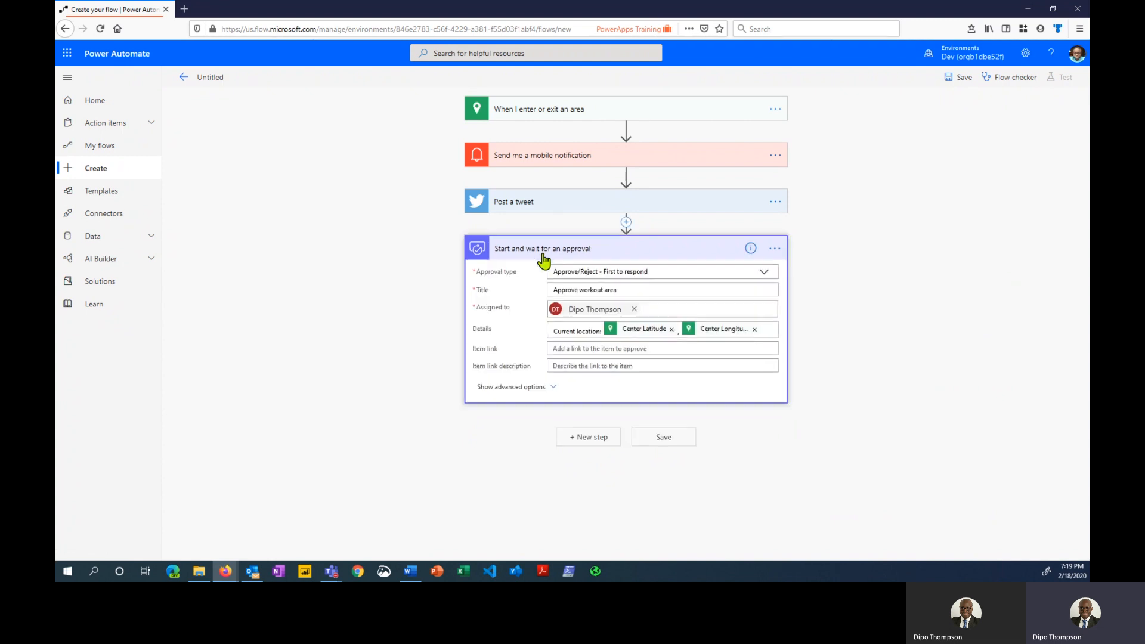
{"action": "left_click", "coordinate": [555, 387]}
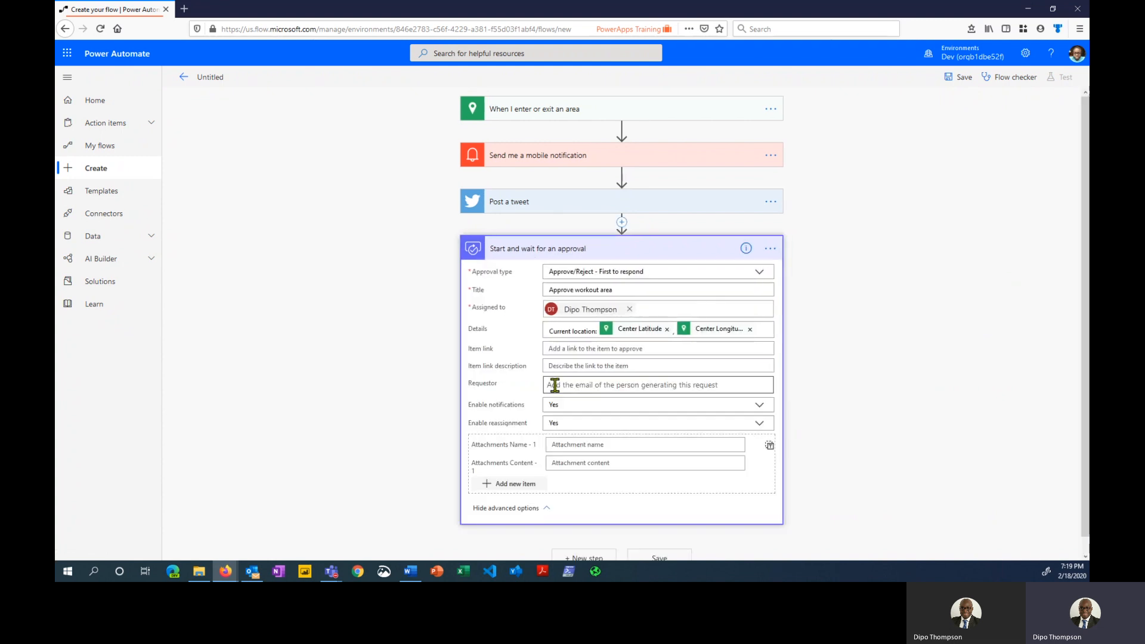
{"action": "left_click", "coordinate": [544, 508]}
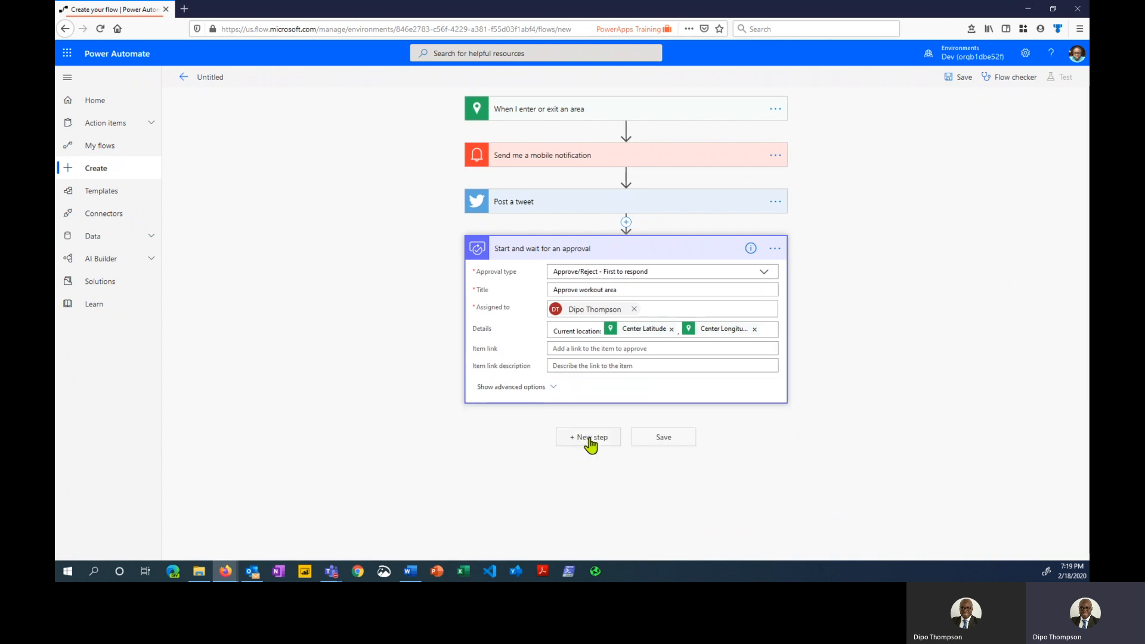
Add a Condition step testing whether the approval's Outcome is equal to 'Approve'
{"action": "left_click", "coordinate": [590, 441]}
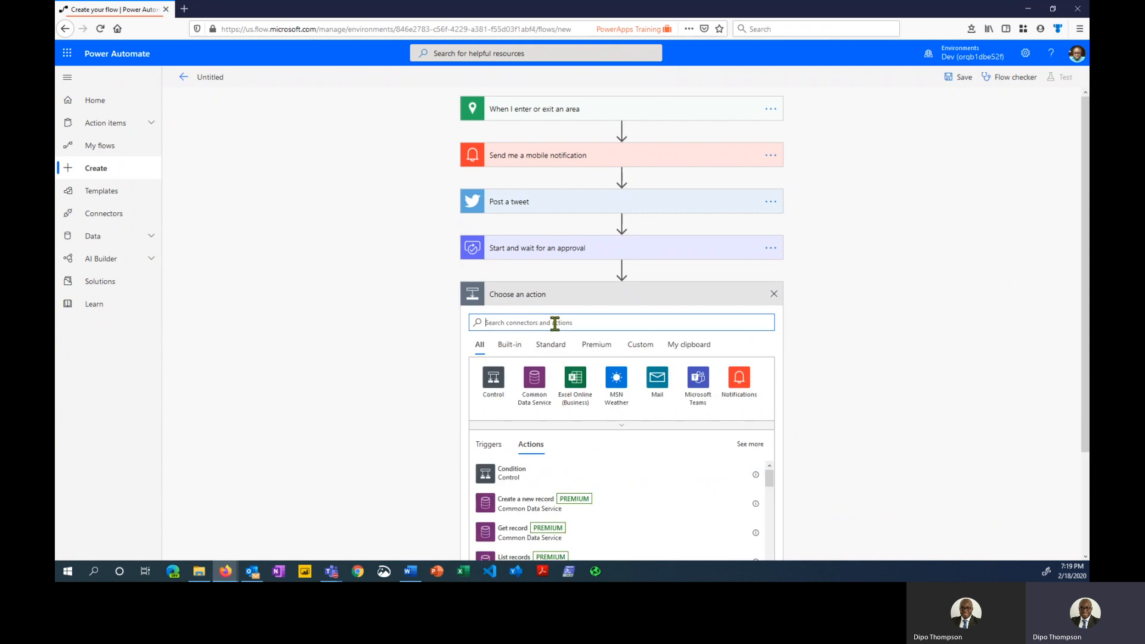
{"action": "type", "text": "con"}
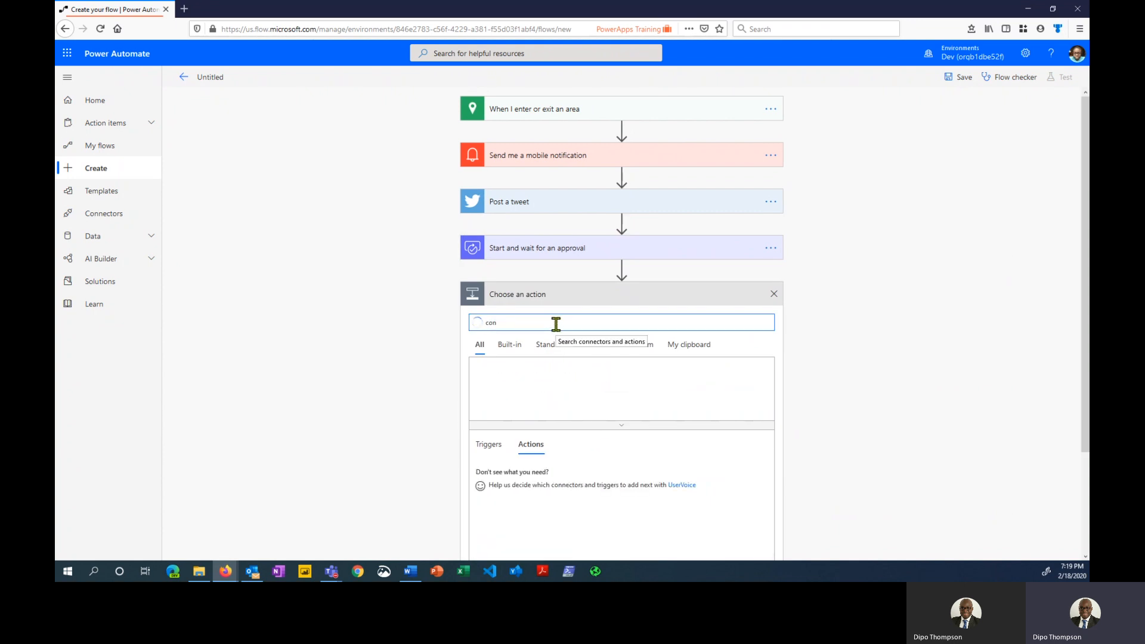
{"action": "type", "text": "diti"}
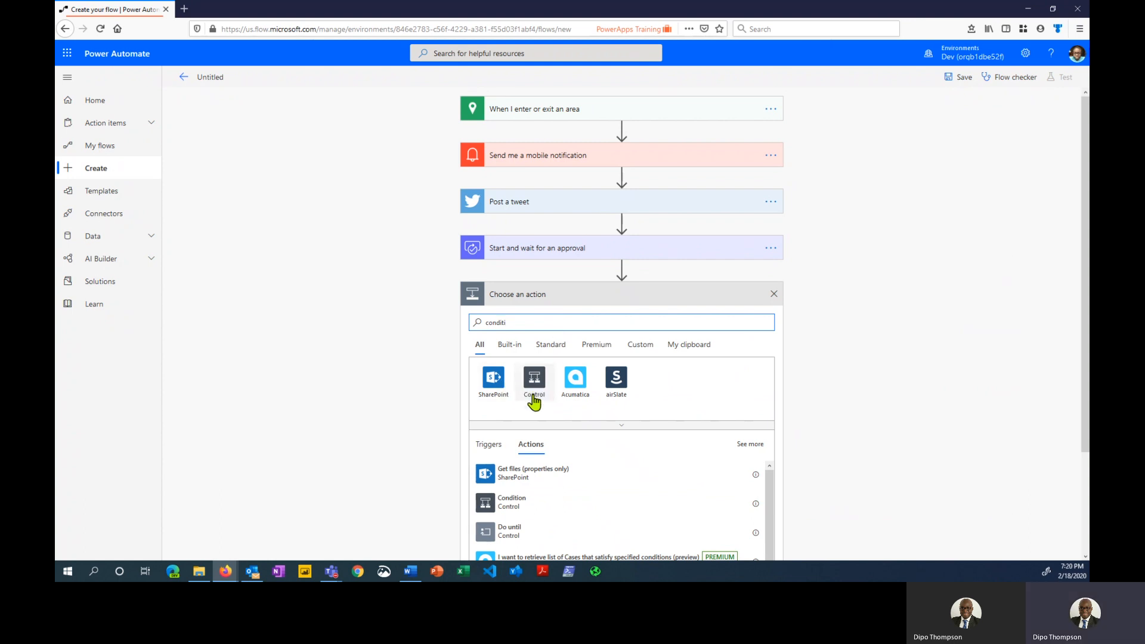
{"action": "left_click", "coordinate": [543, 506]}
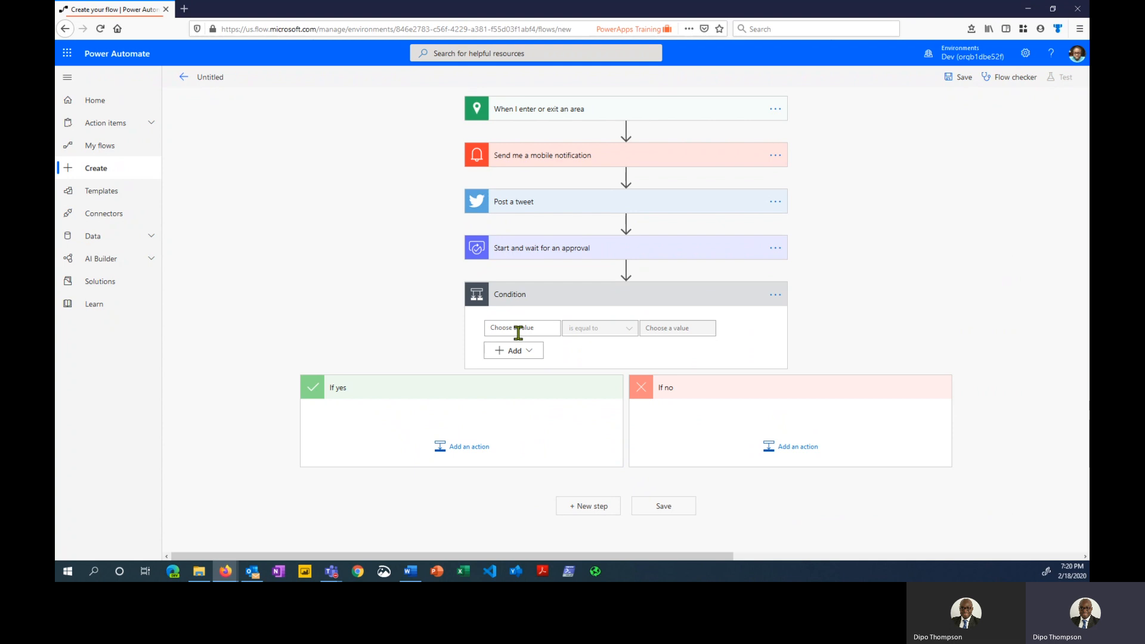
{"action": "left_click", "coordinate": [518, 329]}
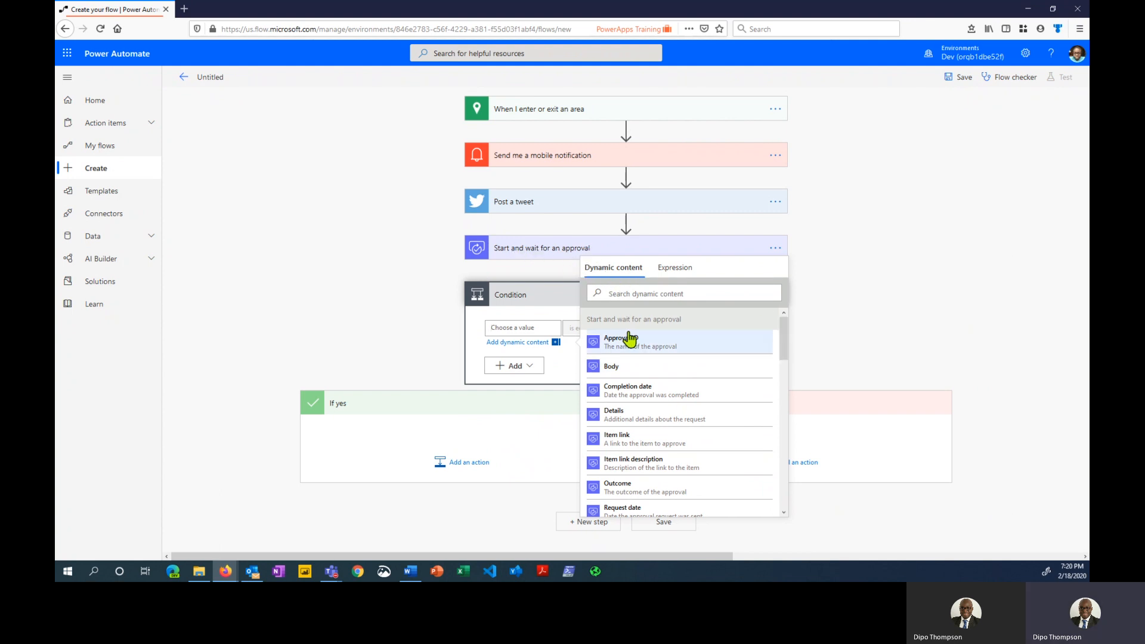
{"action": "scroll", "coordinate": [654, 397], "scroll_direction": "down", "scroll_amount": 3}
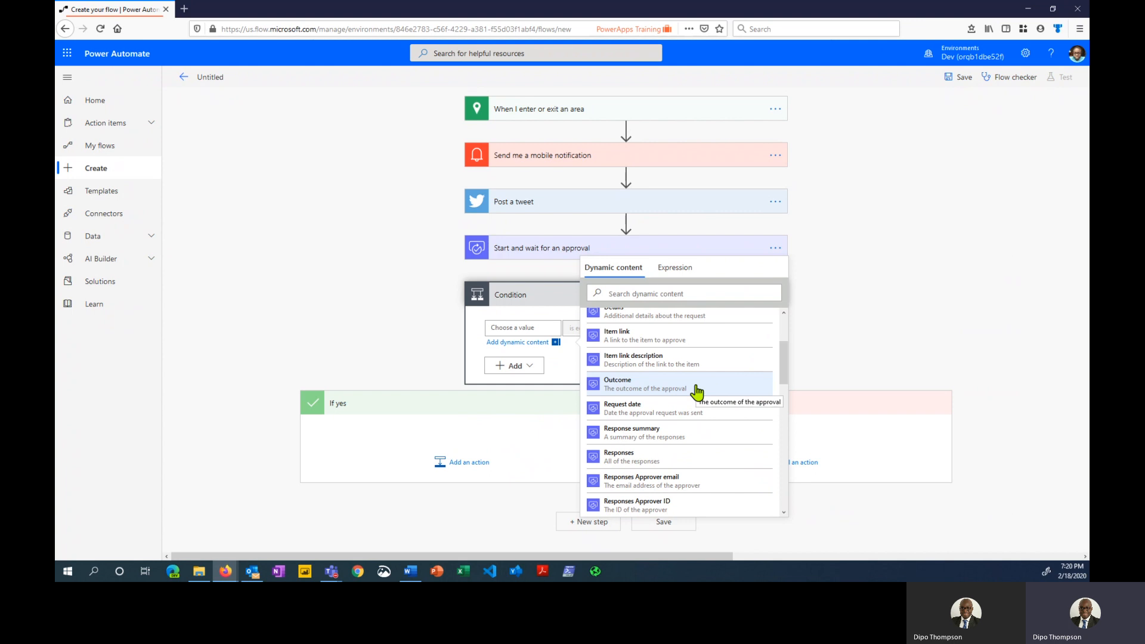
{"action": "left_click", "coordinate": [697, 392]}
{"action": "left_click", "coordinate": [558, 373]}
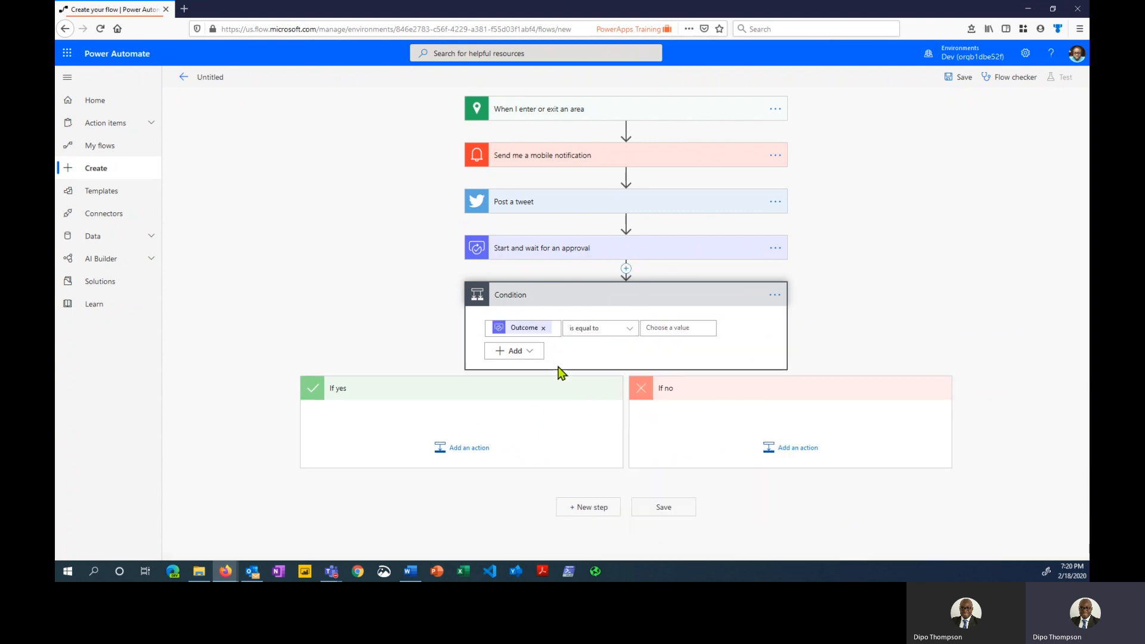
{"action": "left_click", "coordinate": [654, 329]}
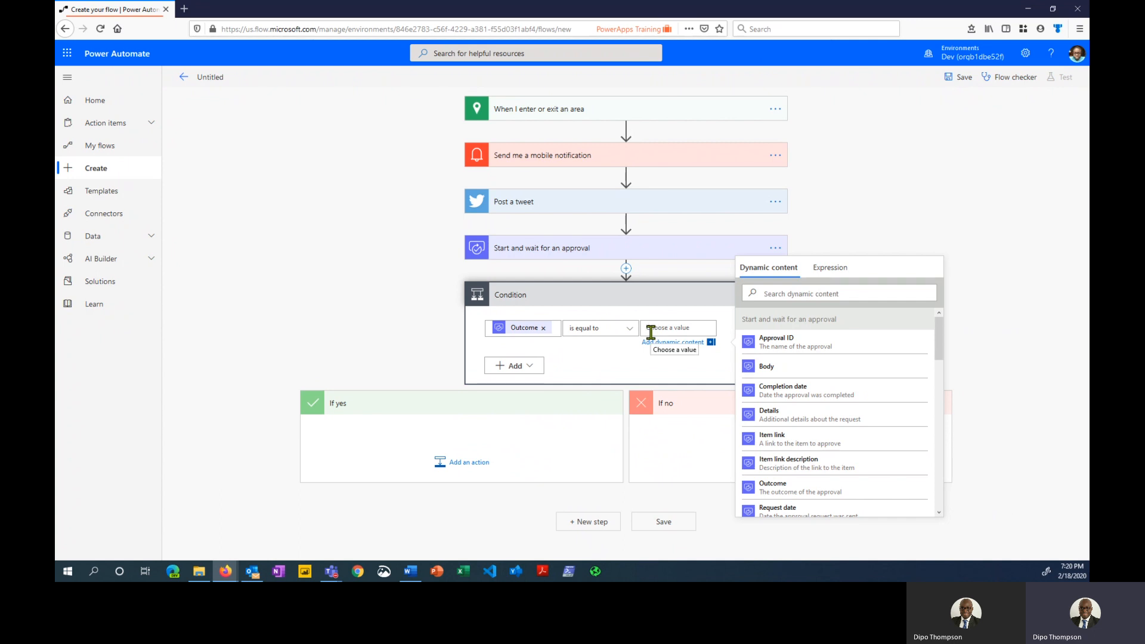
{"action": "type", "text": "Approve"}
{"action": "left_click", "coordinate": [473, 472]}
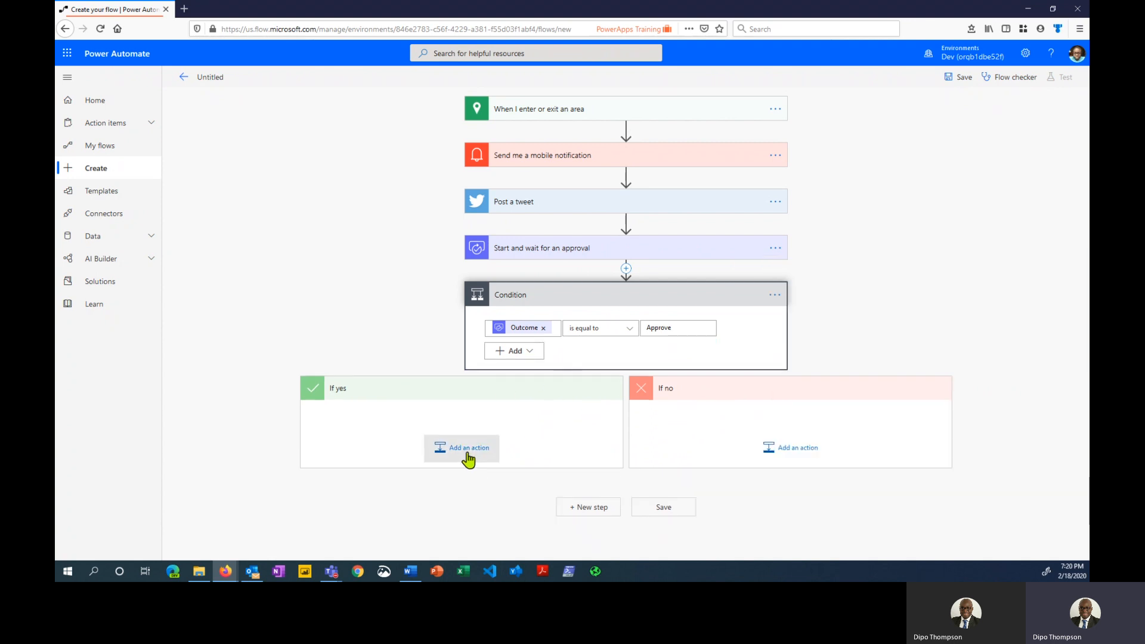
Under If yes, add a mobile notification reading 'Keep running but don't be late'
{"action": "left_click", "coordinate": [468, 457]}
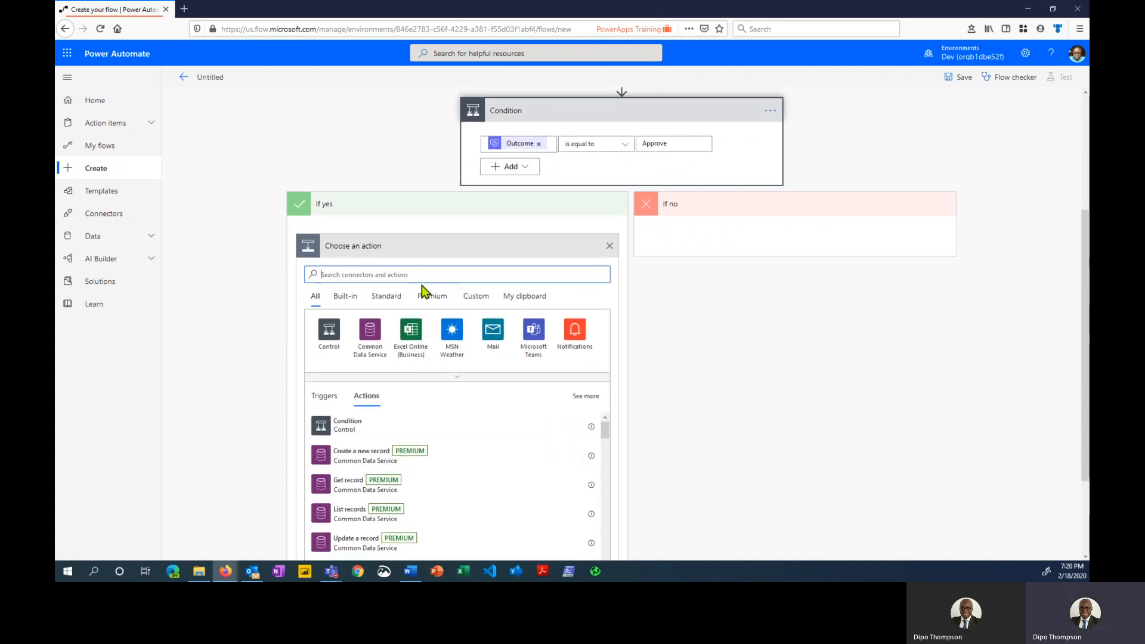
{"action": "type", "text": "noti"}
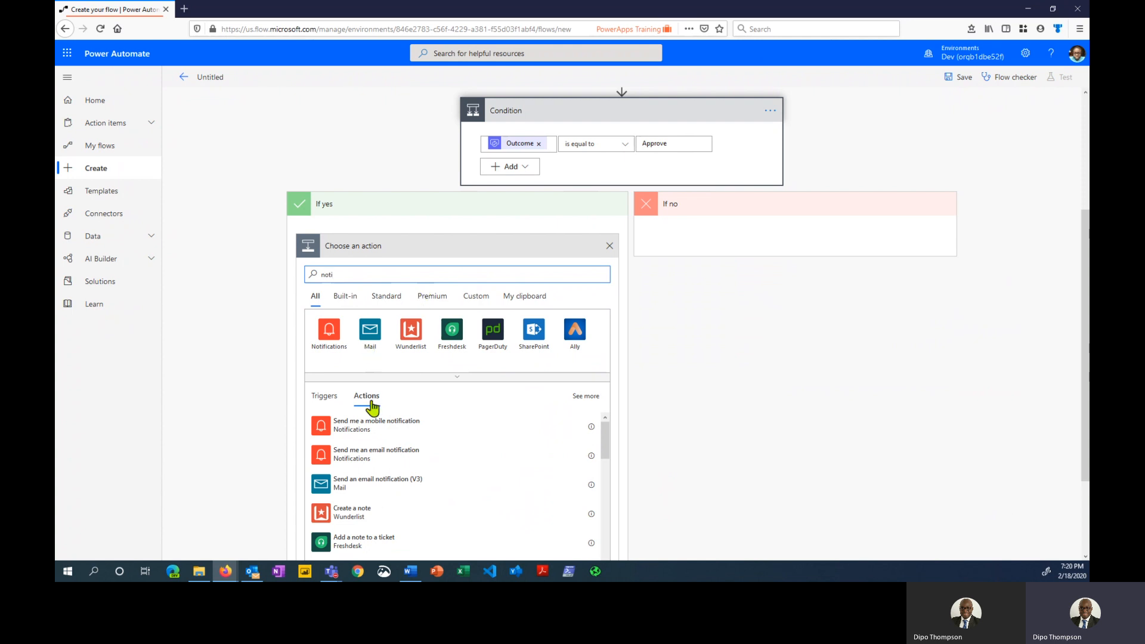
{"action": "left_click", "coordinate": [387, 427]}
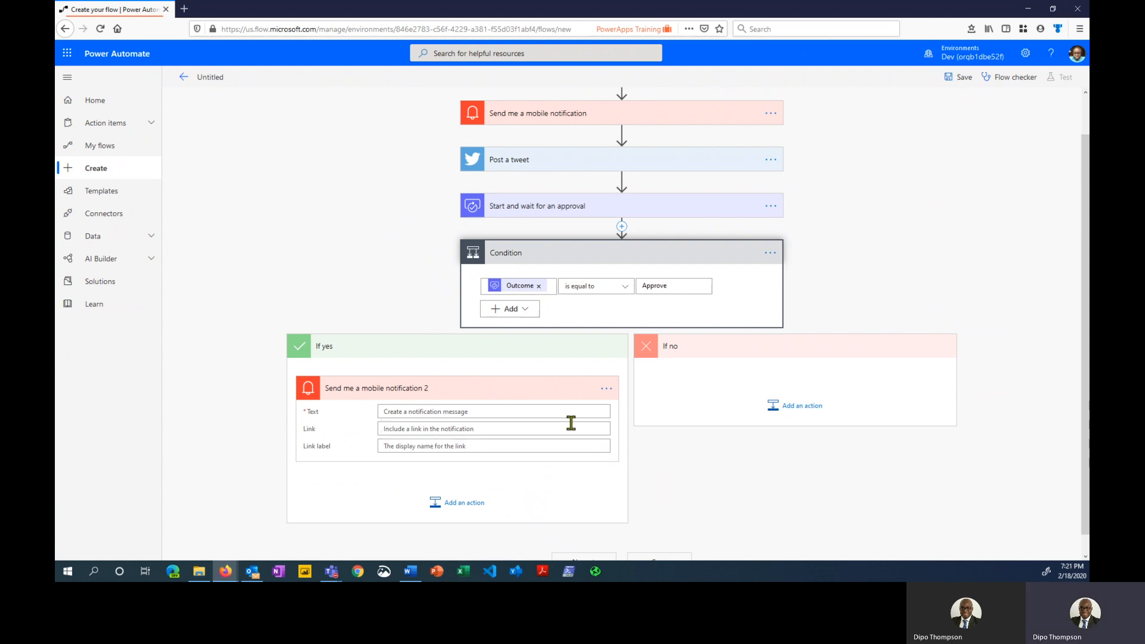
{"action": "left_click", "coordinate": [429, 412]}
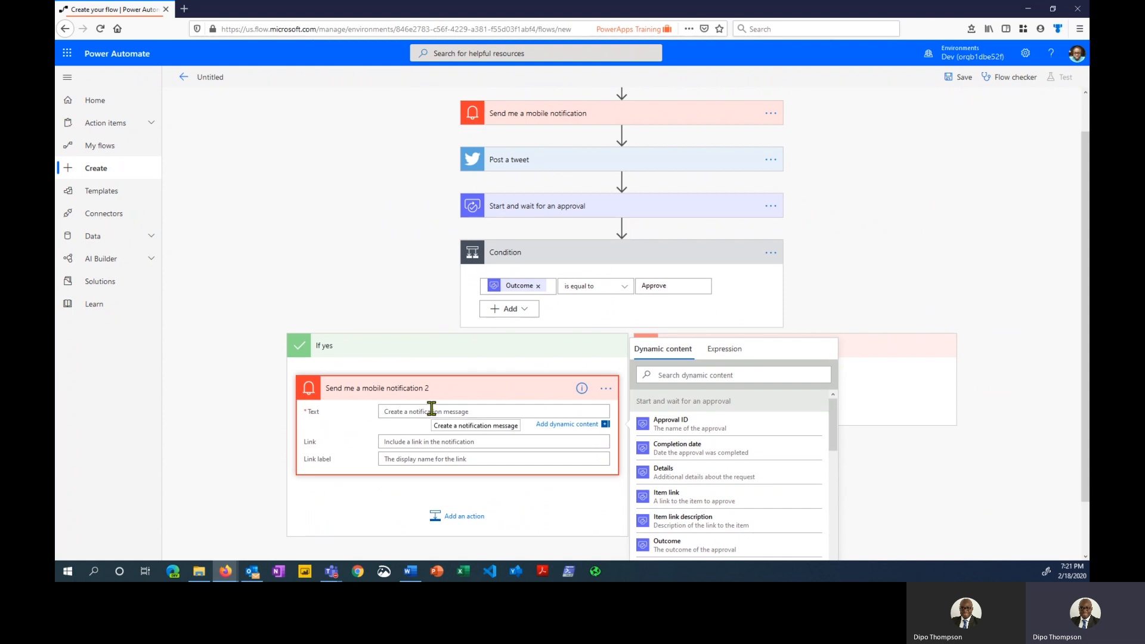
{"action": "type", "text": "Kee"}
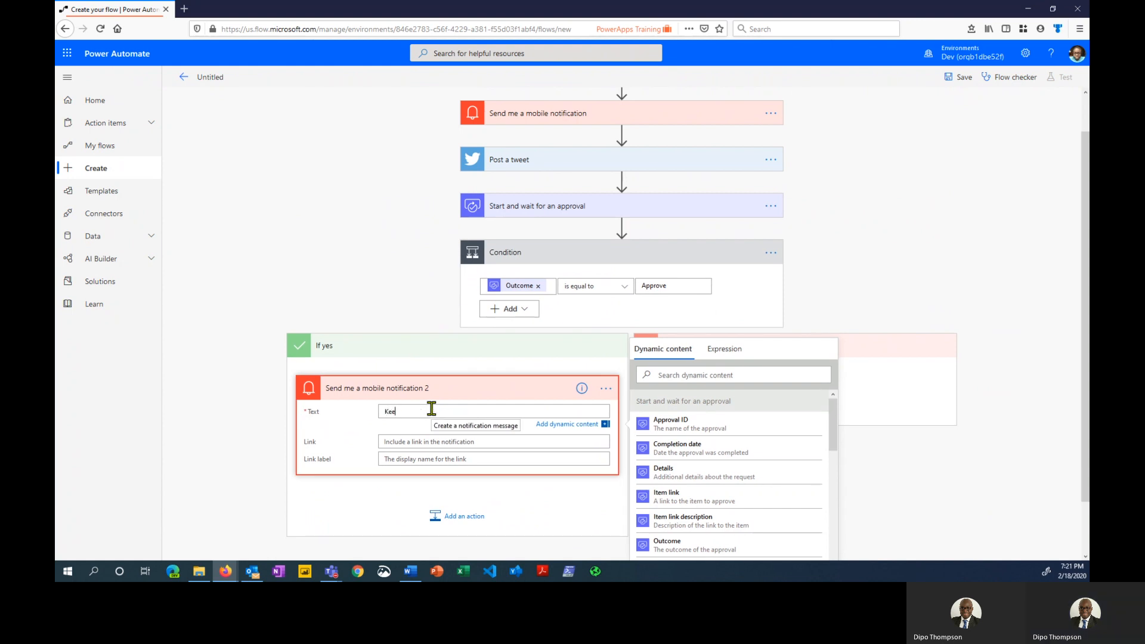
{"action": "type", "text": "p run"}
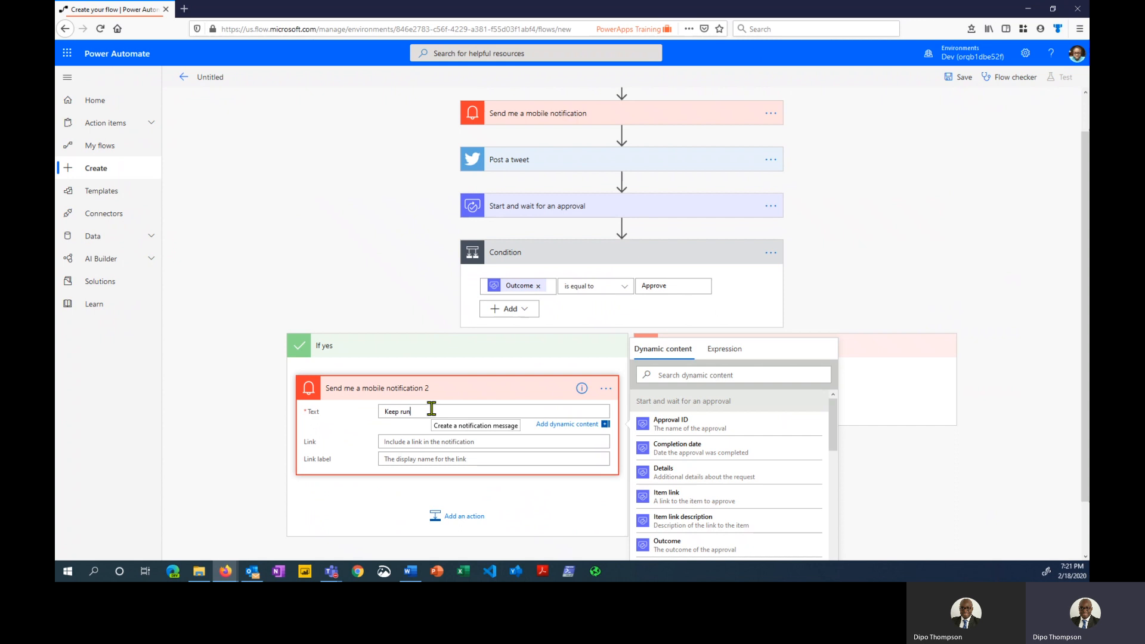
{"action": "type", "text": "nijng"}
{"action": "key", "text": "BackSpace"}
{"action": "key", "text": "BackSpace"}
{"action": "key", "text": "BackSpace"}
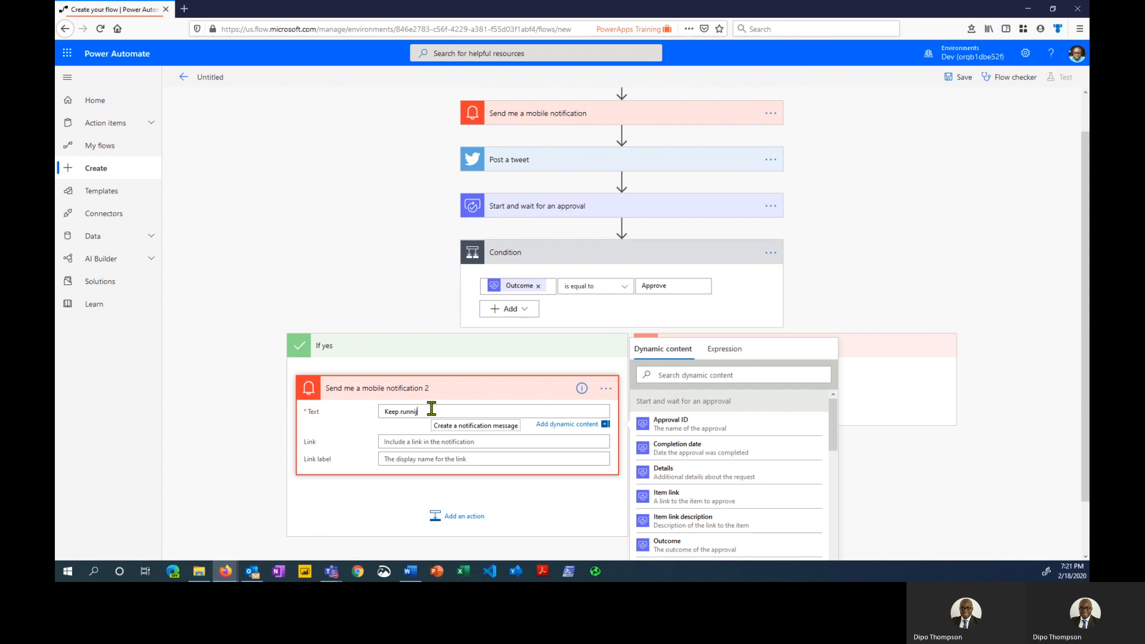
{"action": "type", "text": "ng but d"}
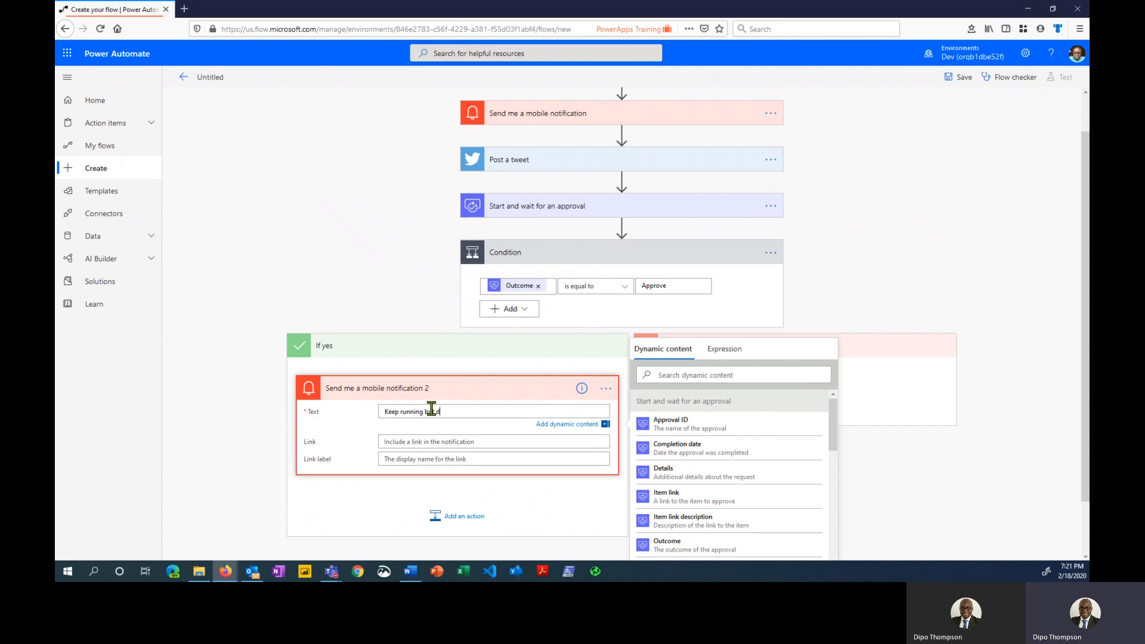
{"action": "type", "text": "on't"}
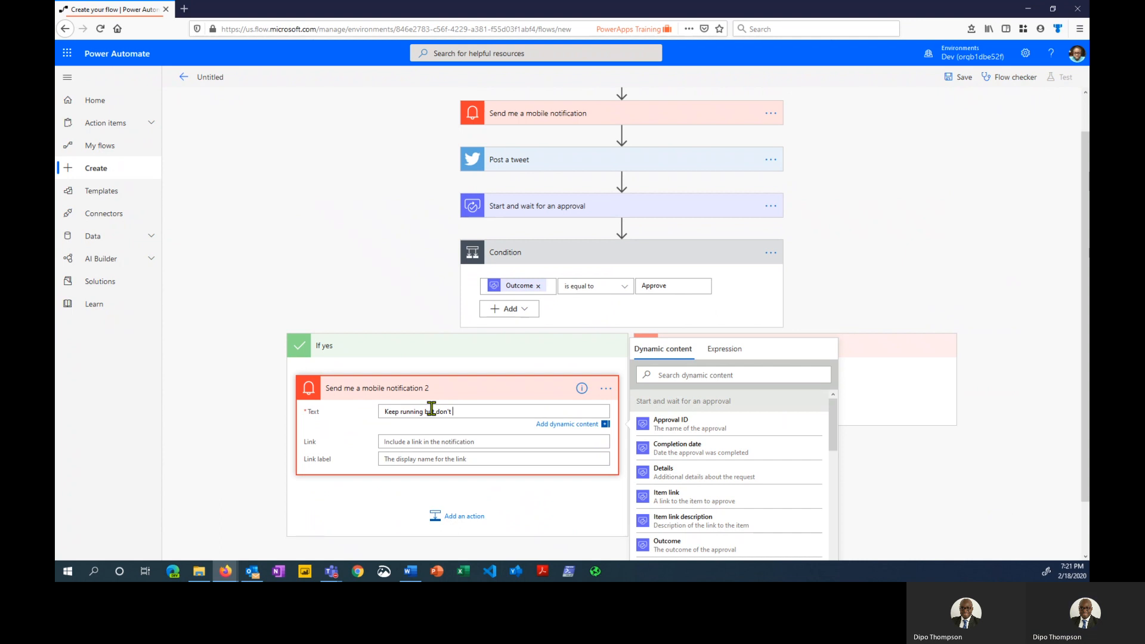
{"action": "type", "text": " be late"}
{"action": "left_click", "coordinate": [596, 387]}
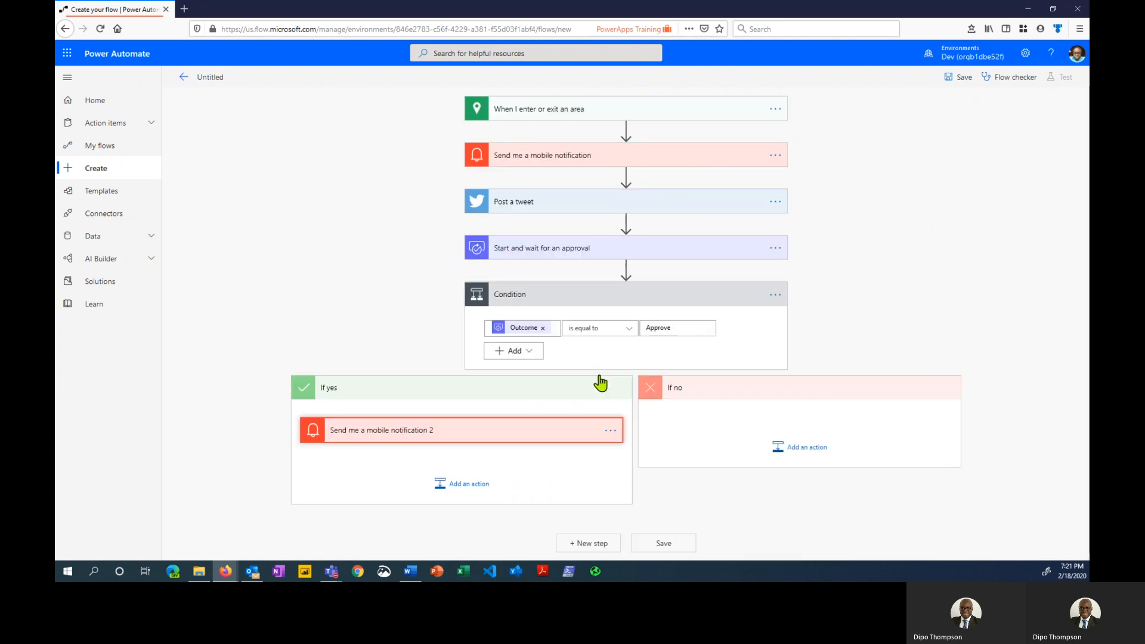
Under If no, add a Send me a mobile notification action with text 'Please come home'
{"action": "left_click", "coordinate": [790, 452]}
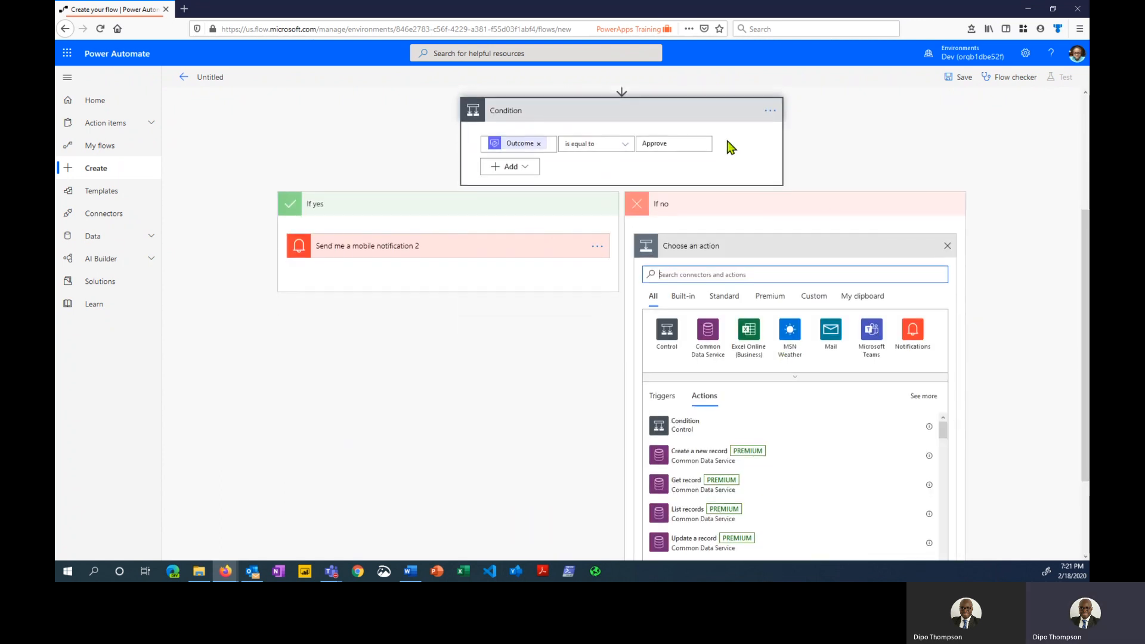
{"action": "left_click", "coordinate": [919, 337]}
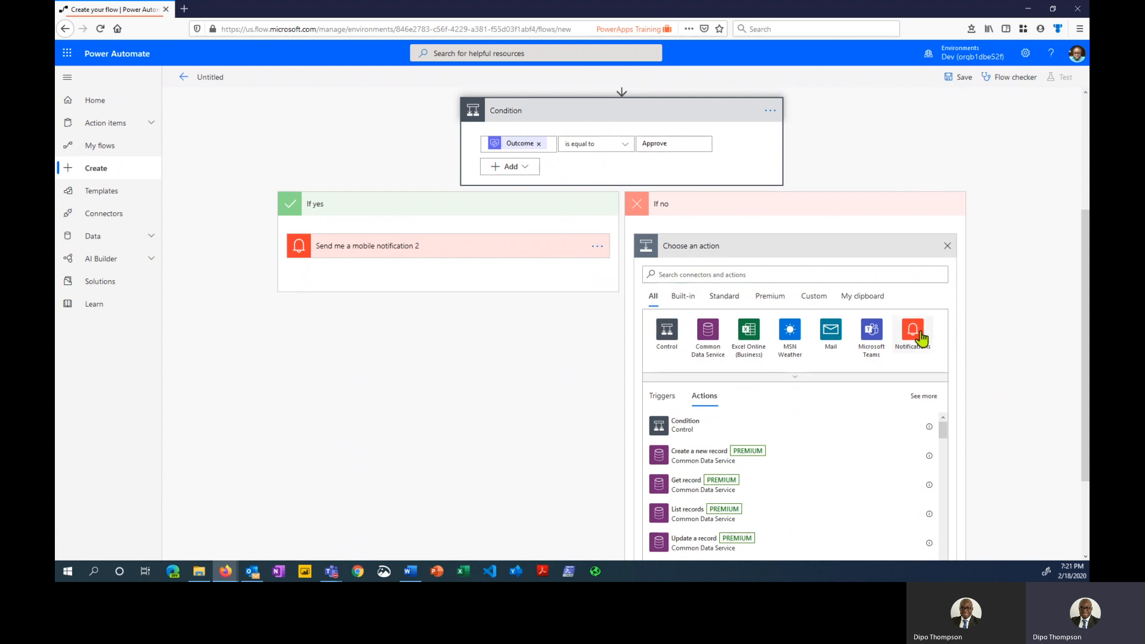
{"action": "left_click", "coordinate": [736, 328]}
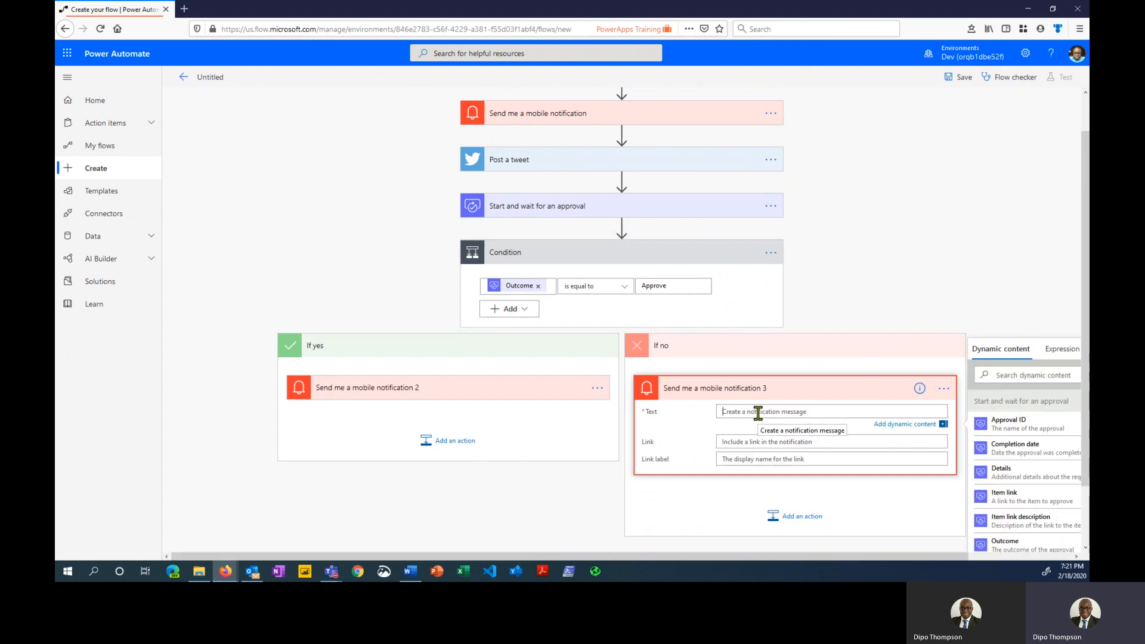
{"action": "type", "text": "Please come hom"}
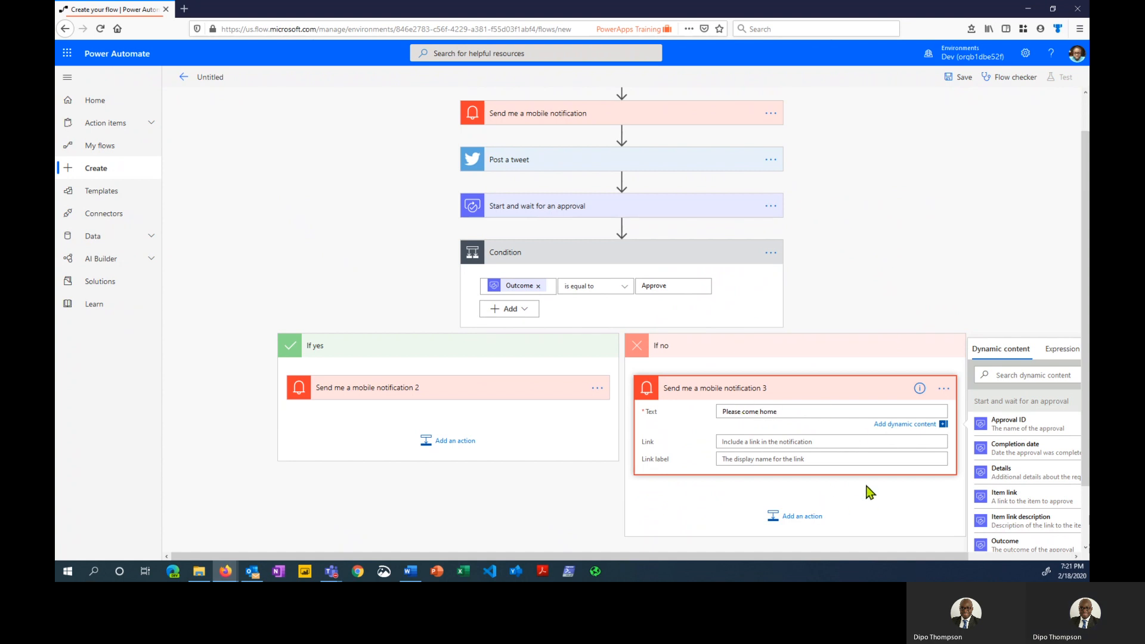
{"action": "type", "text": "e"}
{"action": "left_click", "coordinate": [834, 396]}
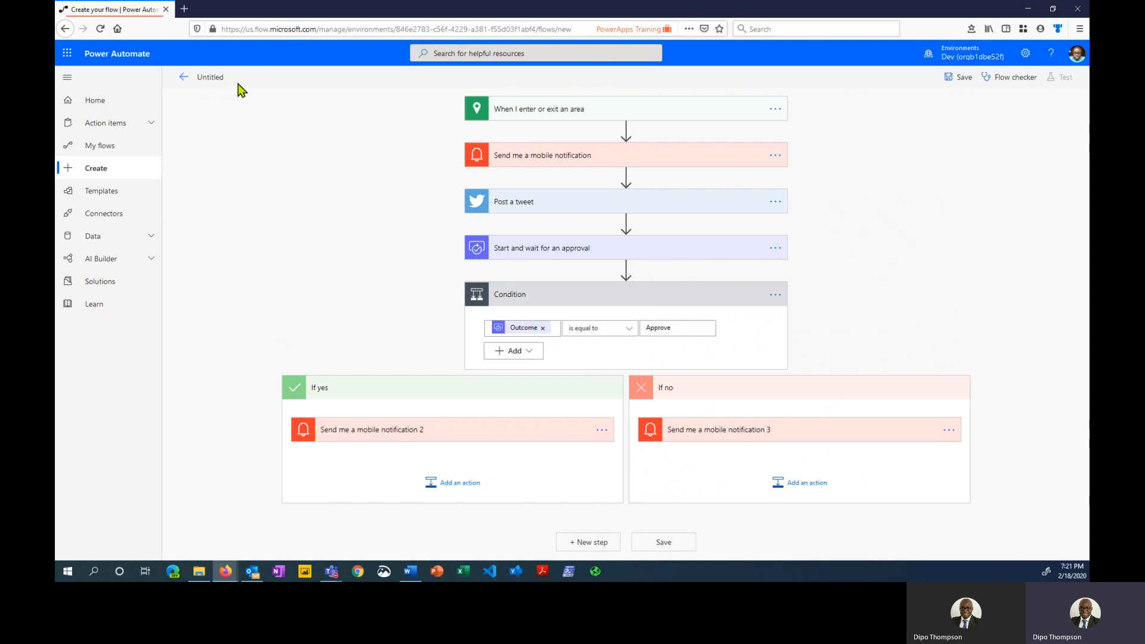
Rename the Untitled flow to 'Safety workout' and save it
{"action": "left_click", "coordinate": [216, 78]}
{"action": "type", "text": "Saftet"}
{"action": "key", "text": "BackSpace"}
{"action": "key", "text": "BackSpace"}
{"action": "key", "text": "BackSpace"}
{"action": "type", "text": "e"}
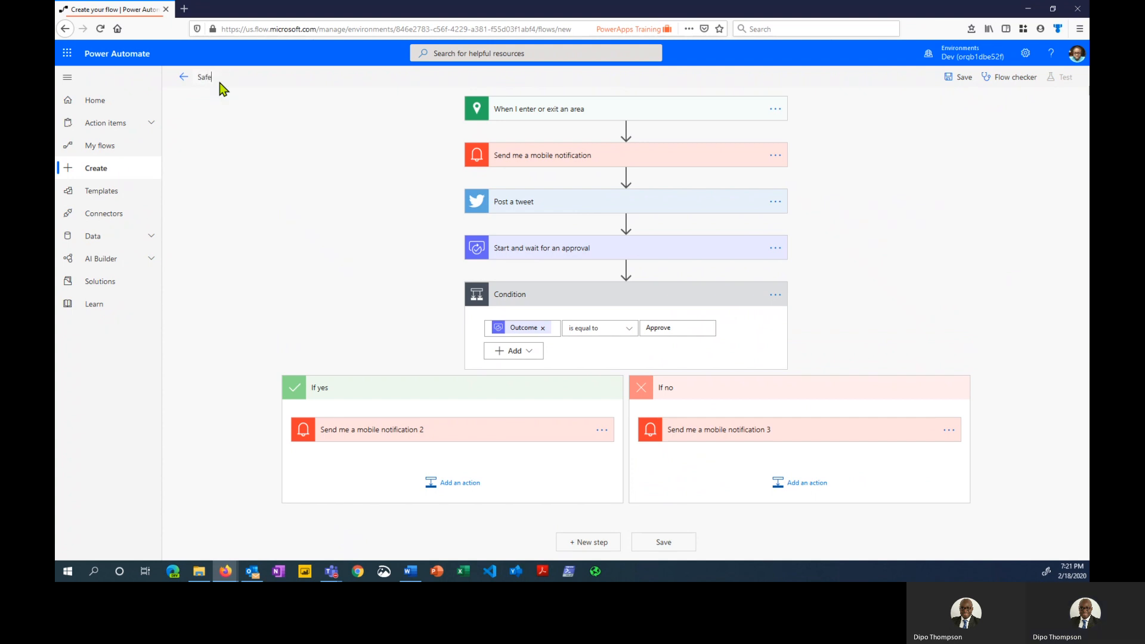
{"action": "type", "text": "ty"}
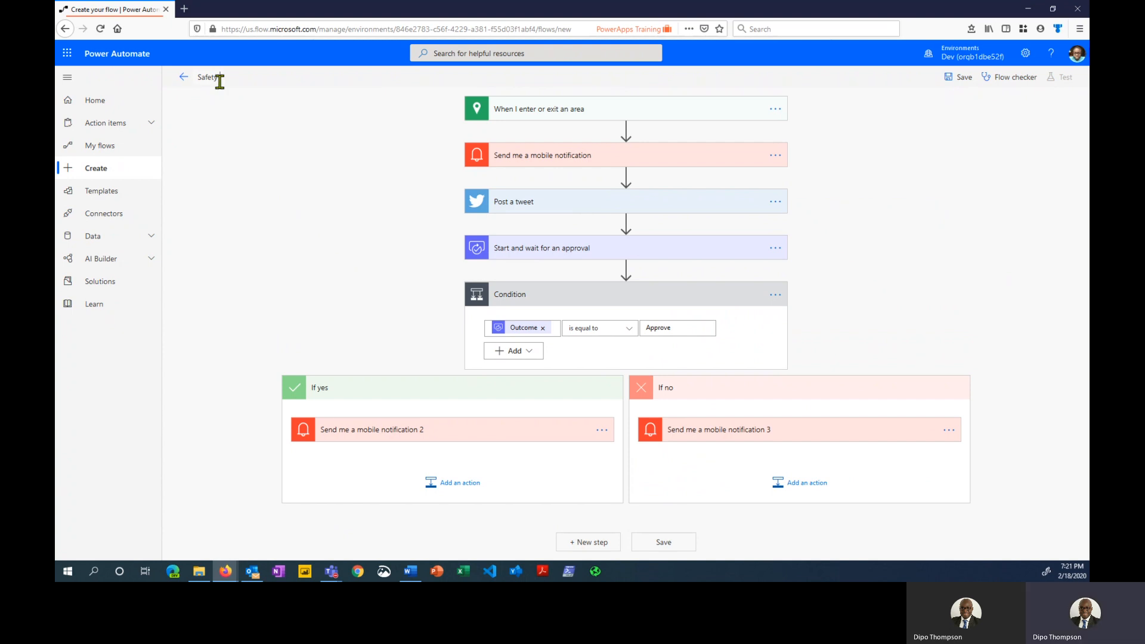
{"action": "type", "text": " Prorkout"}
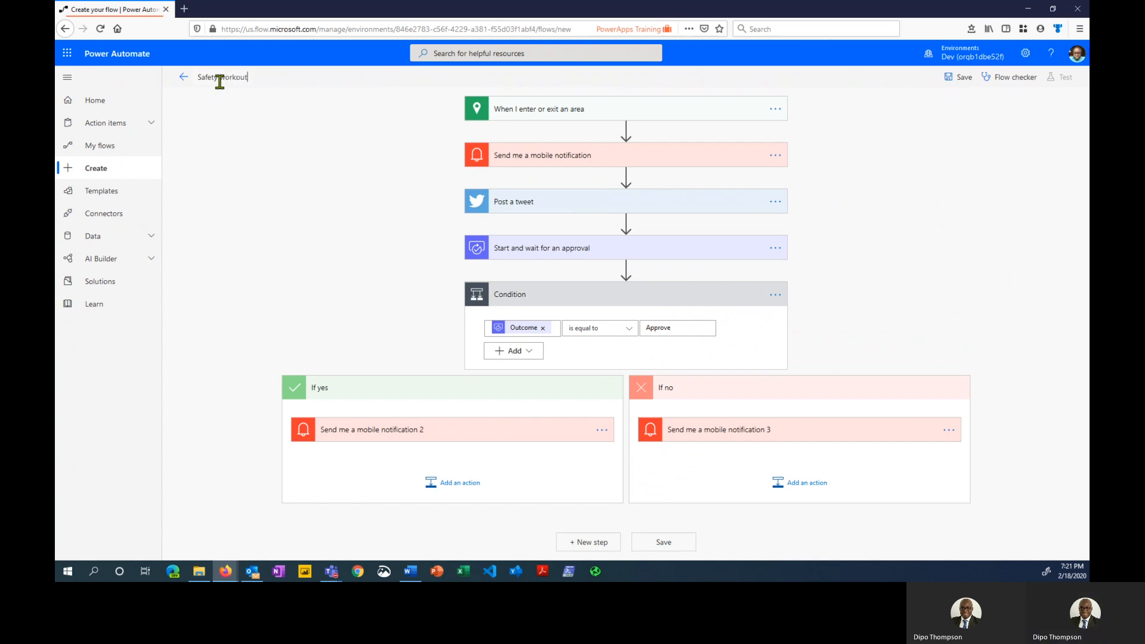
{"action": "left_click", "coordinate": [956, 78]}
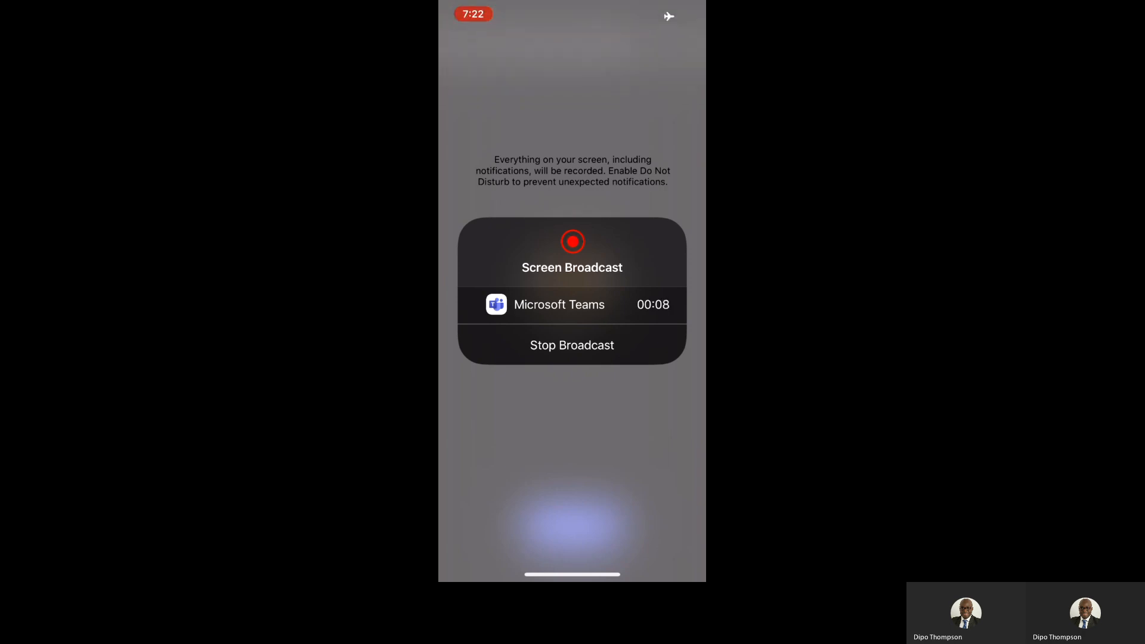
Keep the Teams broadcast running, go to the iPhone home screen, and open the Microsoft folder's second page
{"action": "left_click", "coordinate": [572, 345]}
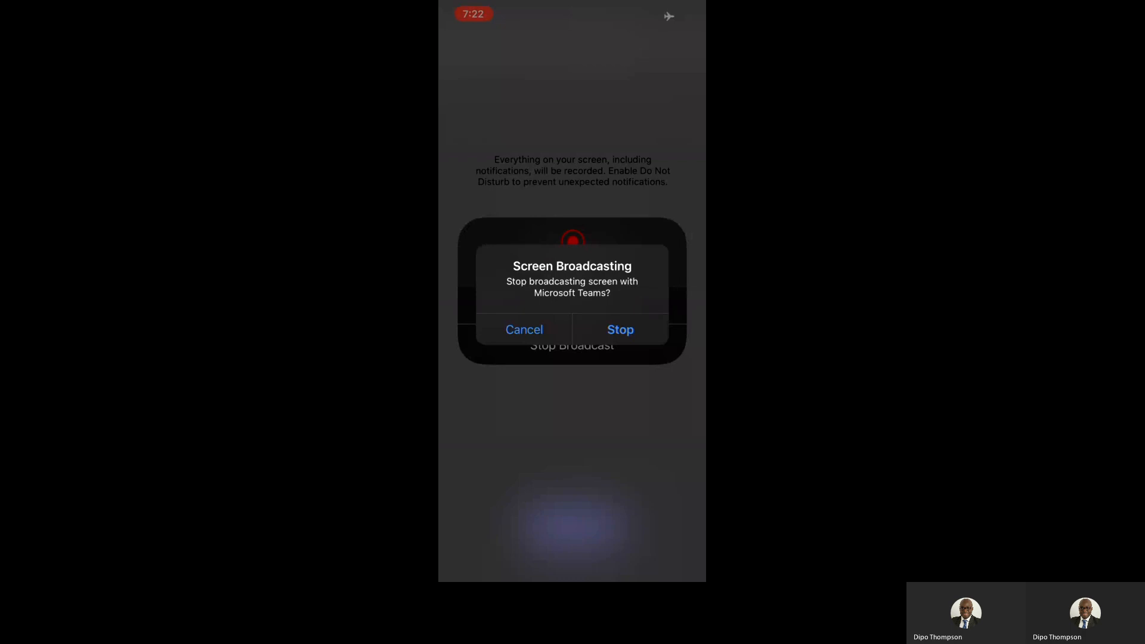
{"action": "left_click", "coordinate": [524, 329]}
{"action": "left_click_drag", "start_coordinate": [572, 568], "coordinate": [572, 358]}
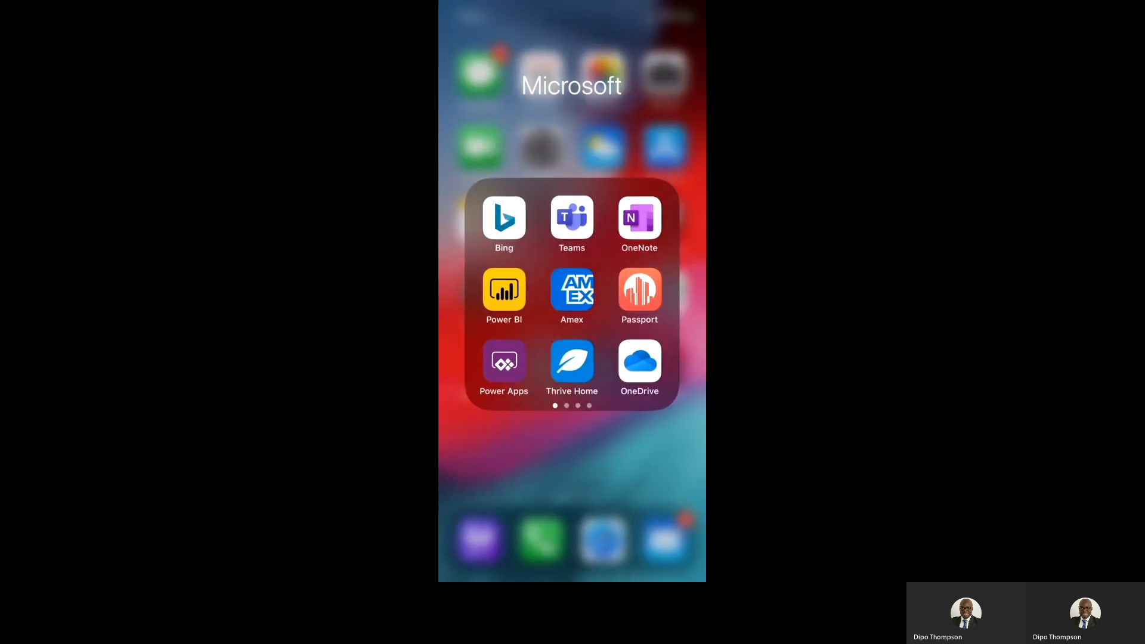
{"action": "left_click_drag", "start_coordinate": [572, 576], "coordinate": [572, 388]}
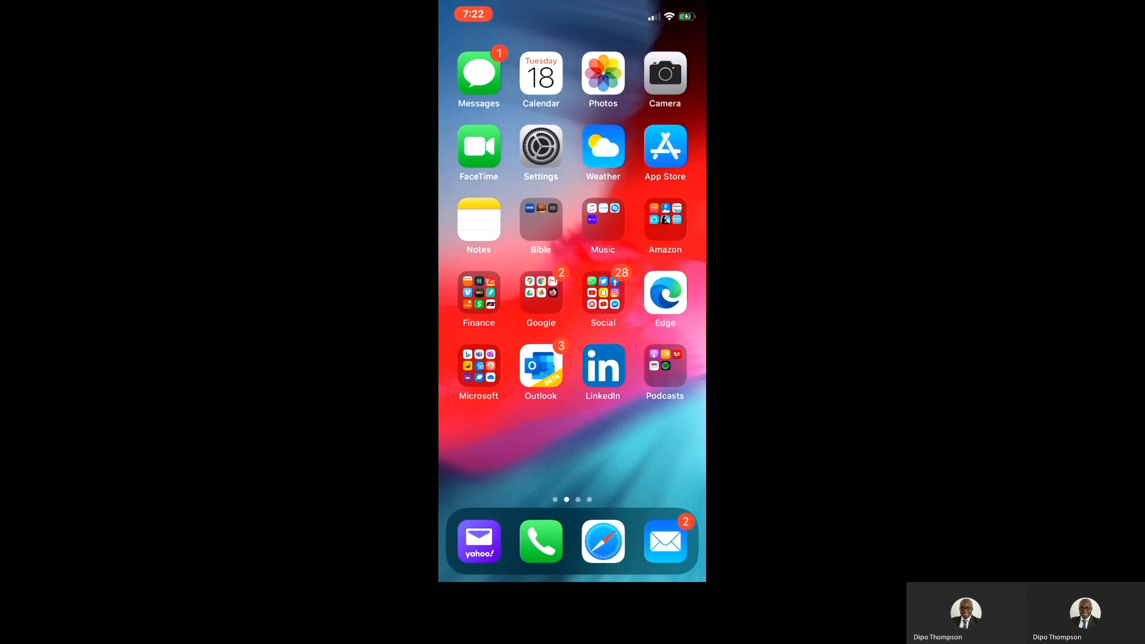
{"action": "left_click", "coordinate": [478, 365]}
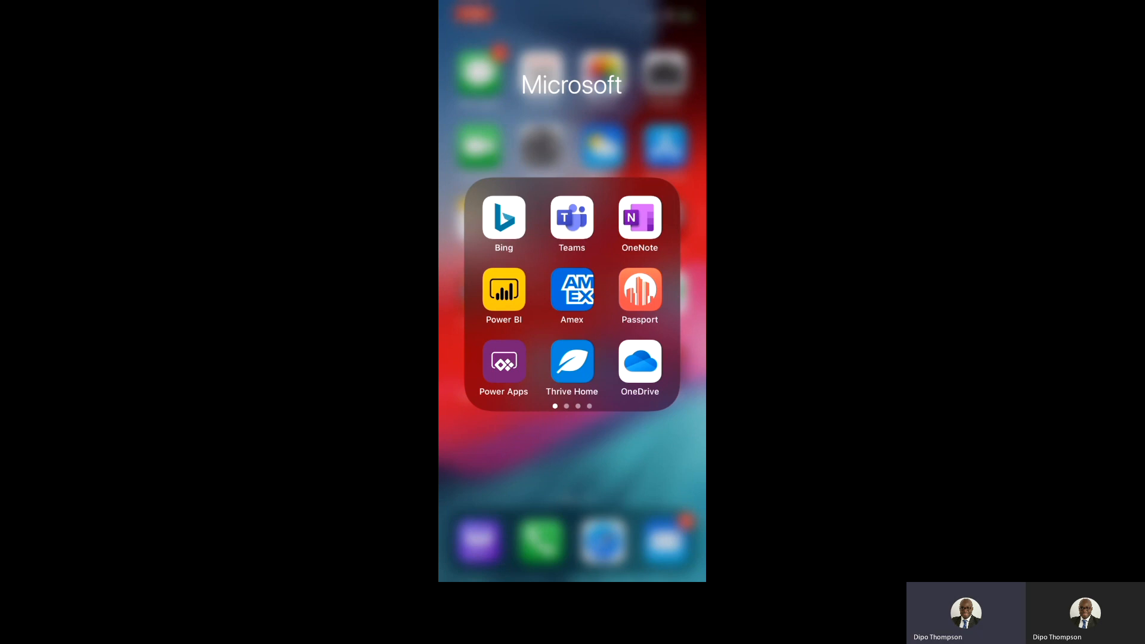
{"action": "left_click_drag", "start_coordinate": [632, 299], "coordinate": [507, 298]}
Restart the Power Automate app, refresh the Flows list, and open 'Safety workout'
{"action": "left_click", "coordinate": [572, 362]}
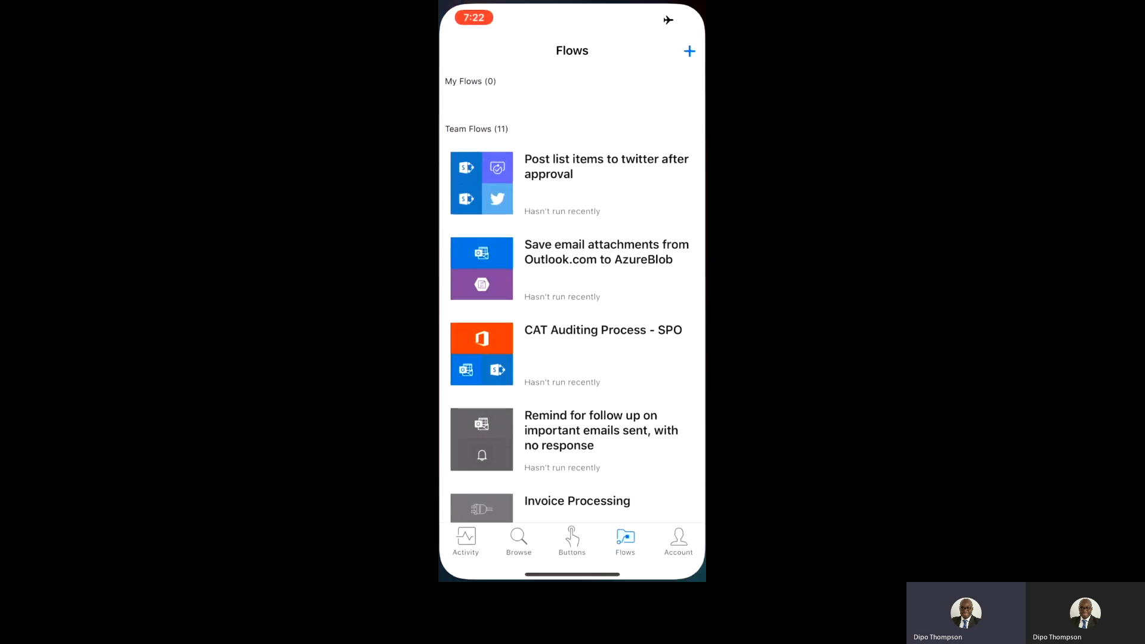
{"action": "left_click_drag", "start_coordinate": [572, 574], "coordinate": [581, 358]}
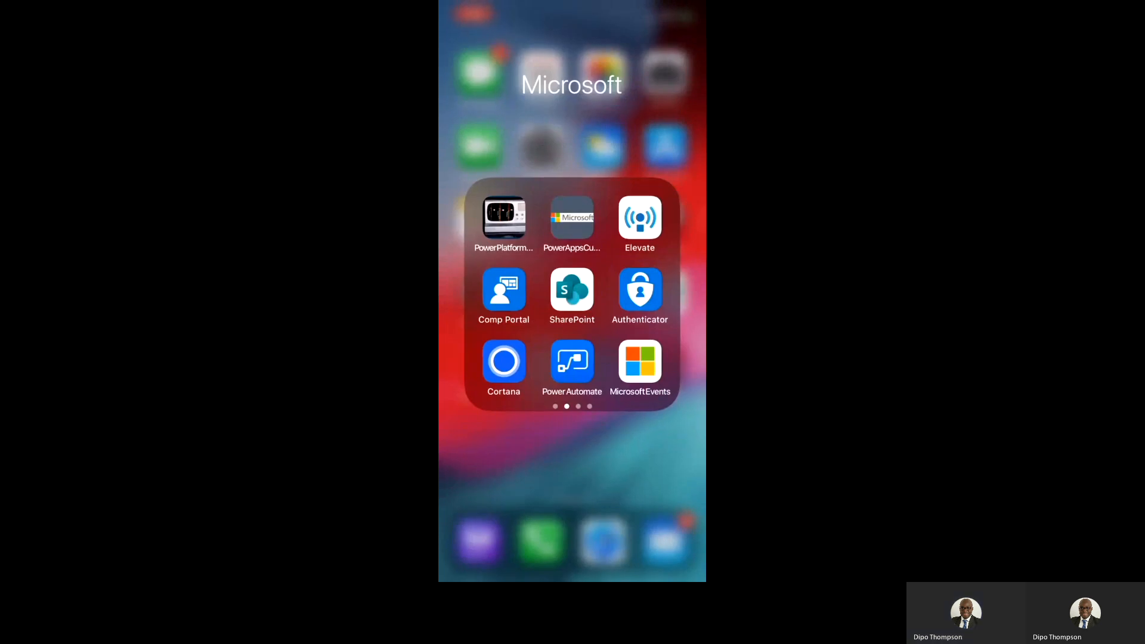
{"action": "left_click", "coordinate": [572, 361]}
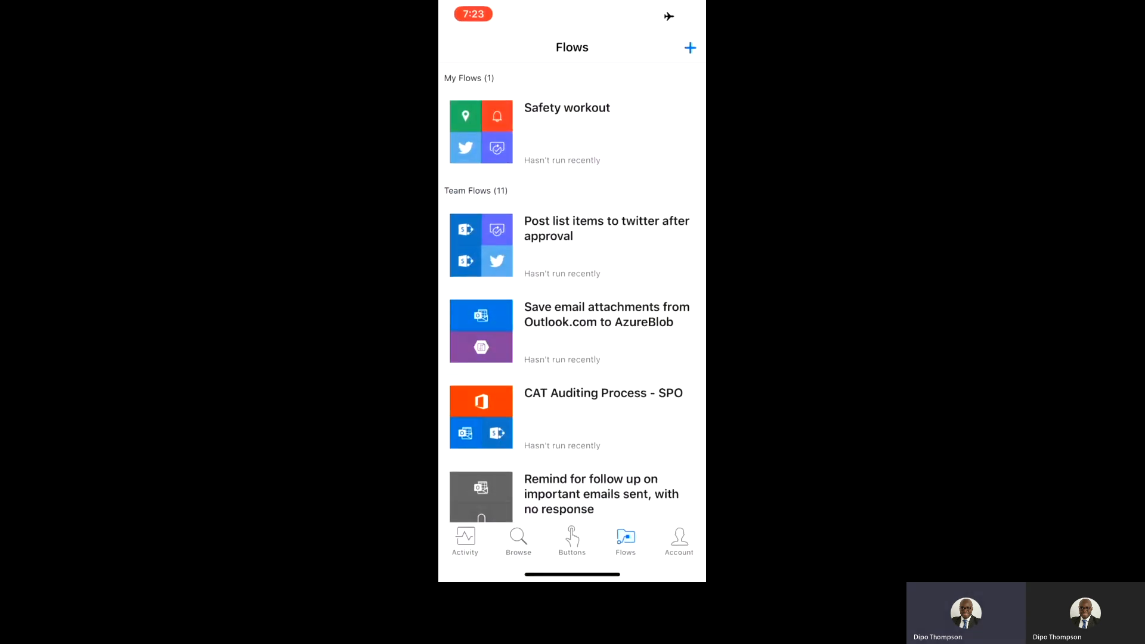
{"action": "left_click_drag", "start_coordinate": [572, 209], "coordinate": [572, 441]}
{"action": "left_click", "coordinate": [572, 132]}
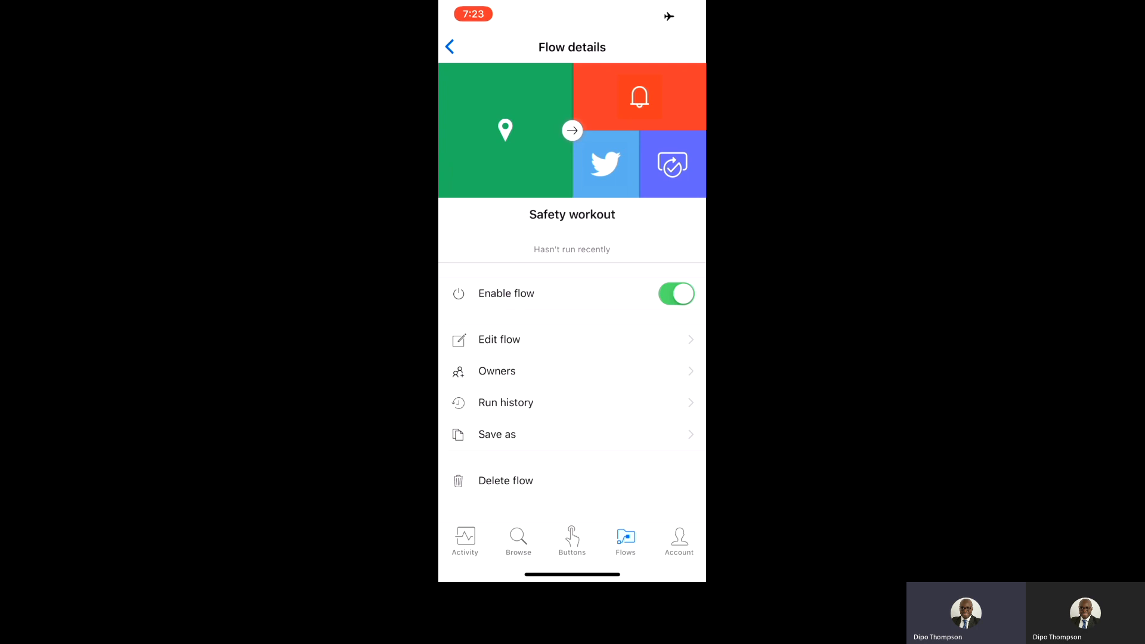
Scroll through the Safety workout flow details page to review it
{"action": "scroll", "coordinate": [572, 298], "scroll_direction": "down", "scroll_amount": 3}
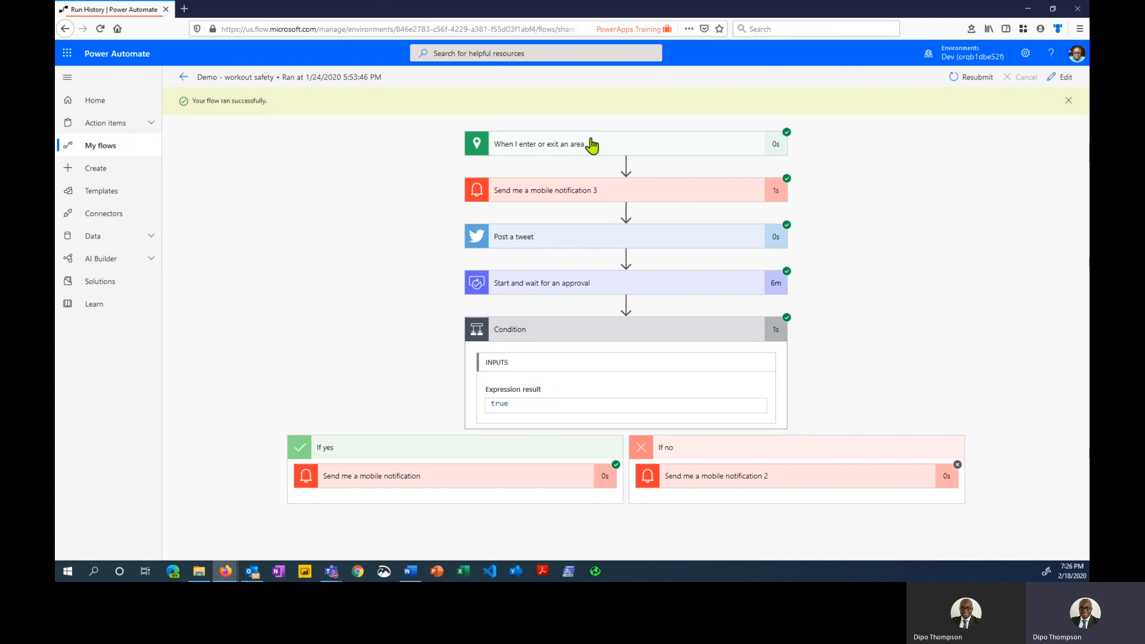
Review the run's trigger location, notification 3 text and true Condition result, then stop sharing
{"action": "left_click", "coordinate": [592, 145]}
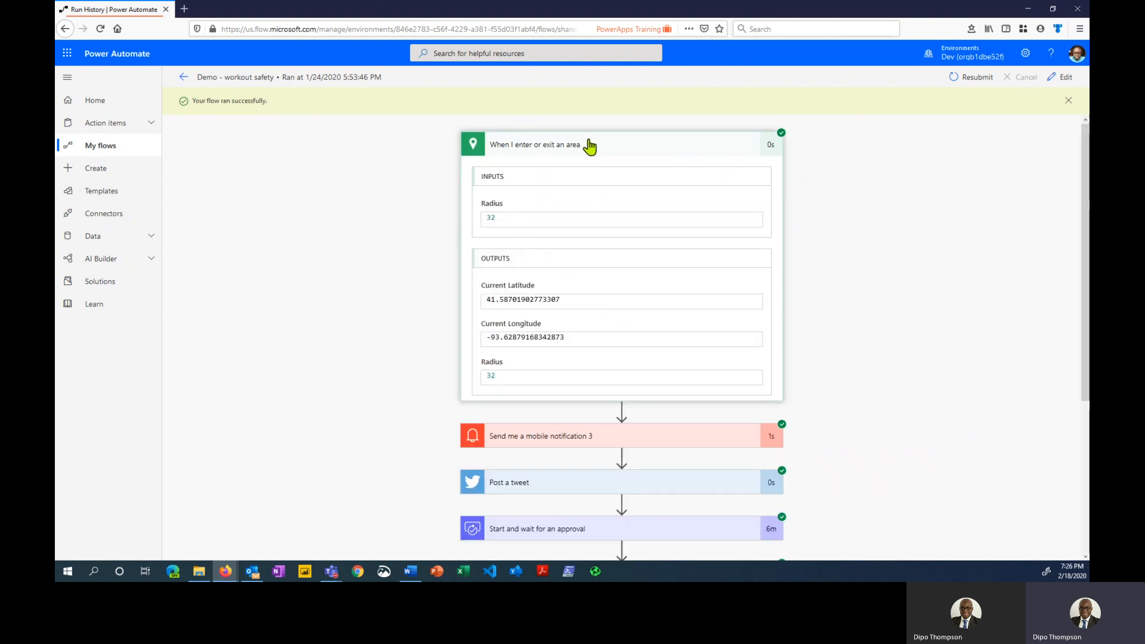
{"action": "left_click", "coordinate": [591, 146]}
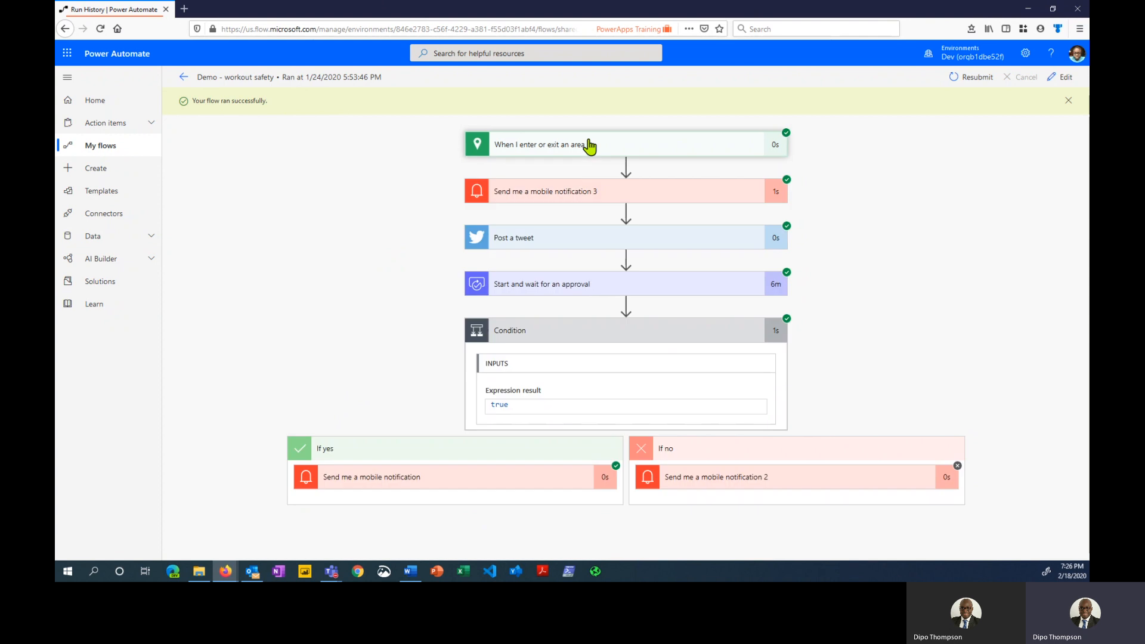
{"action": "left_click", "coordinate": [596, 196]}
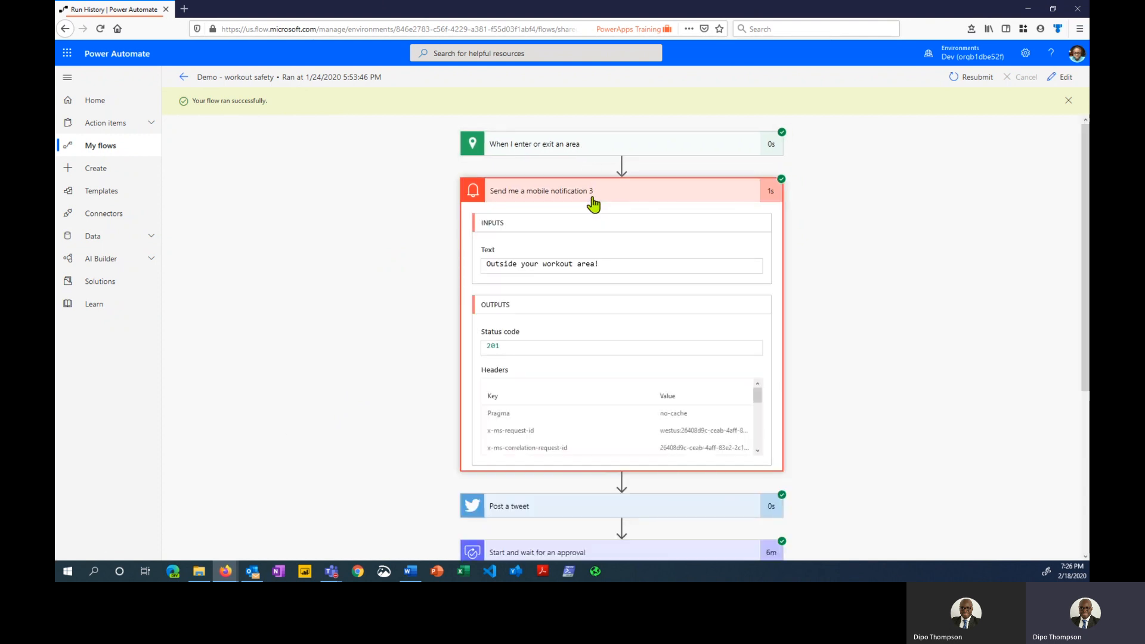
{"action": "left_click", "coordinate": [592, 198]}
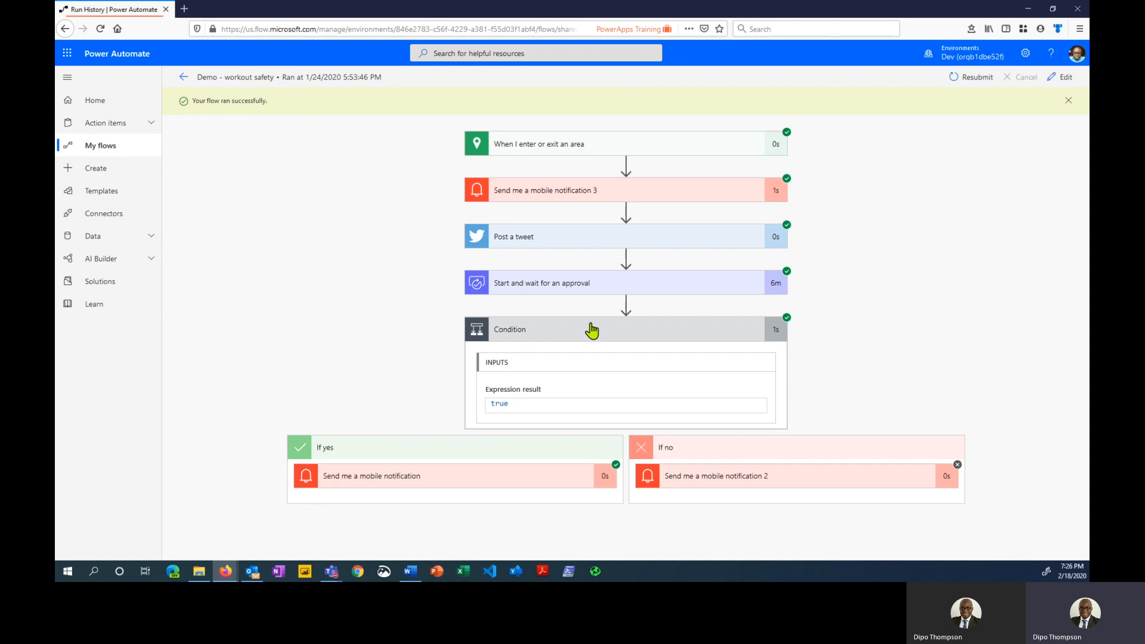
{"action": "left_click", "coordinate": [593, 330]}
{"action": "left_click", "coordinate": [592, 330]}
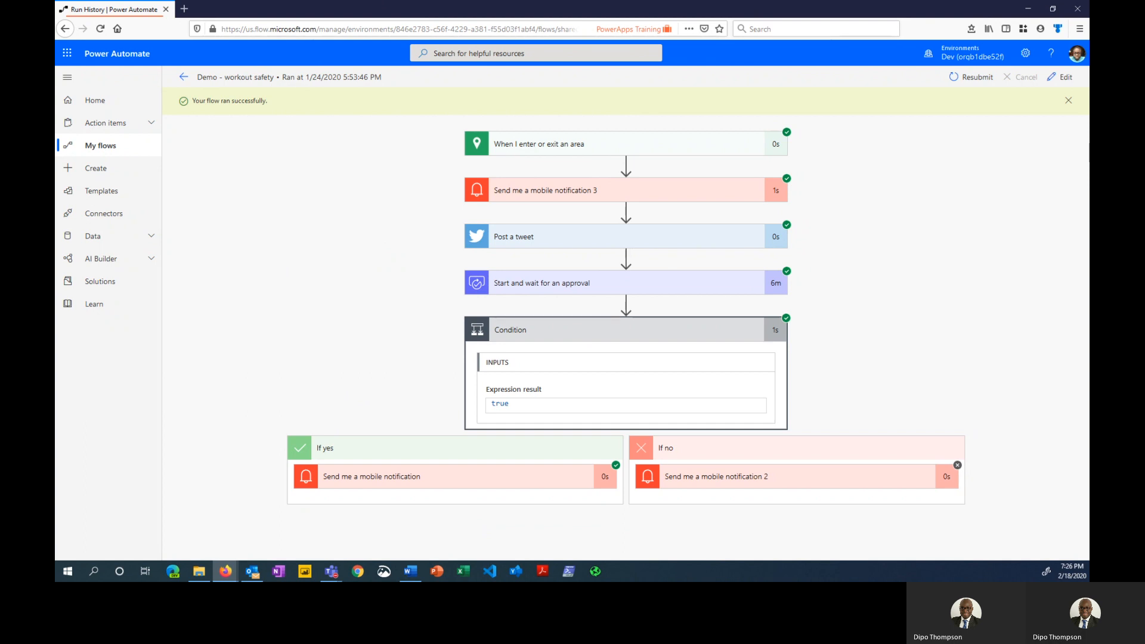
{"action": "key", "text": "alt+Tab"}
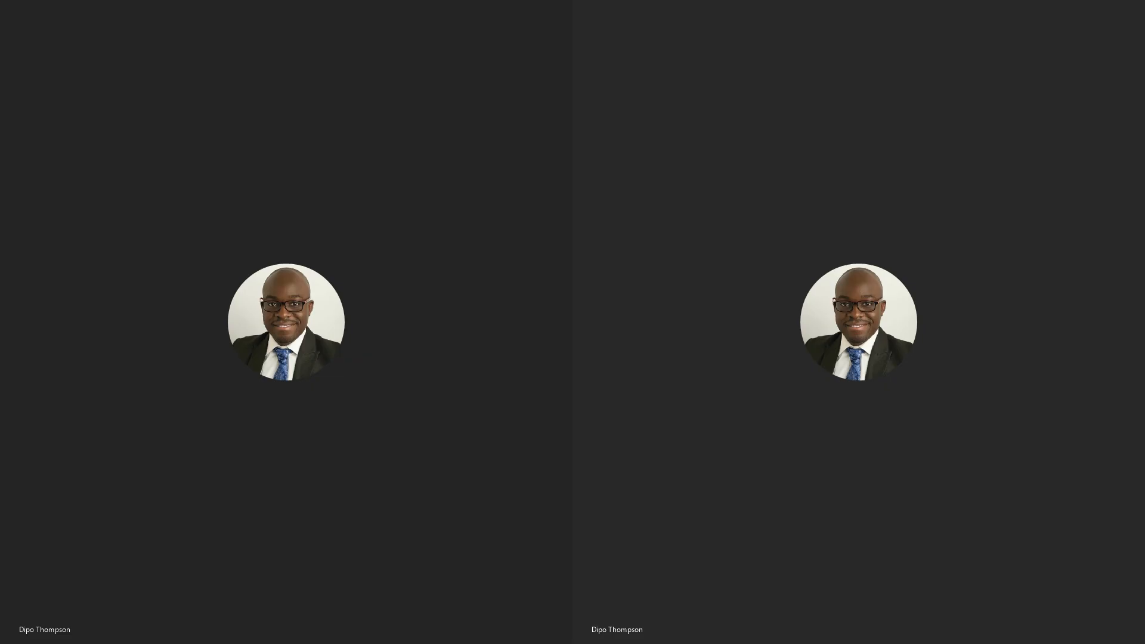